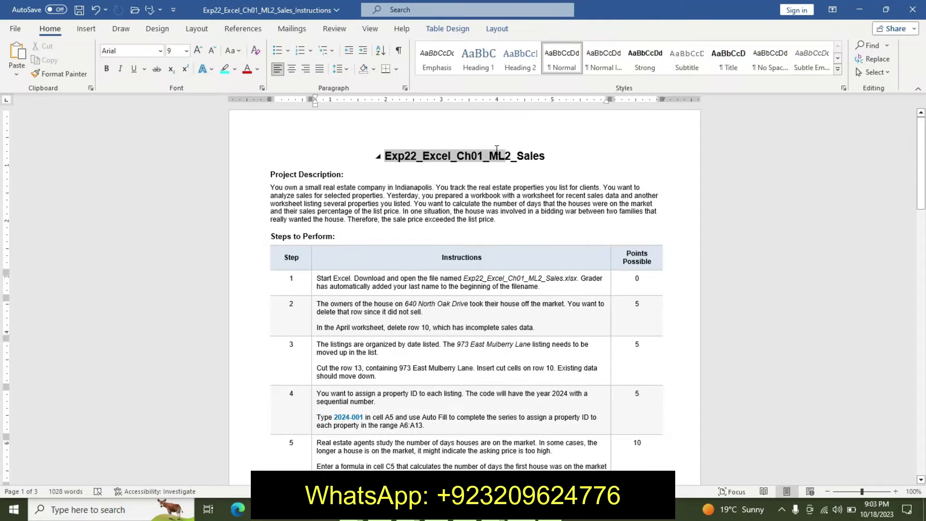
- Highlight the document title in yellow
drag(385, 156, 551, 156)
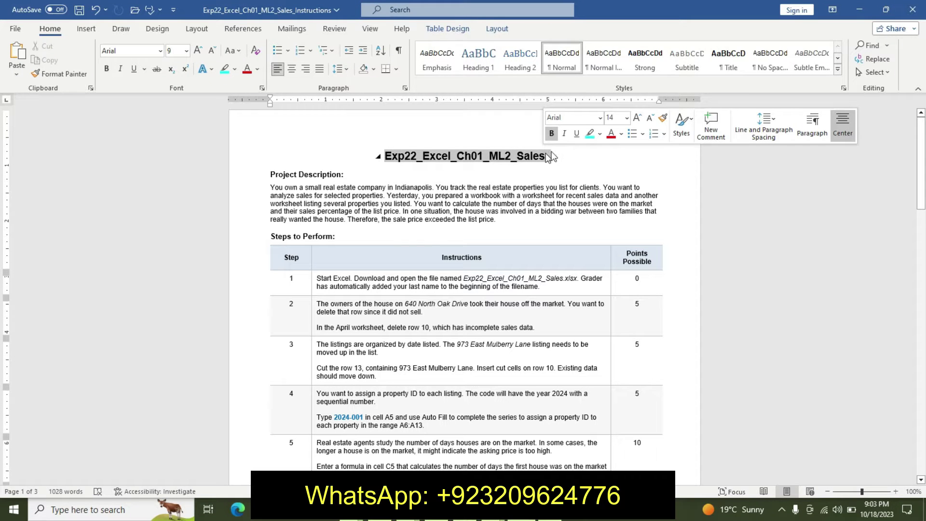
click(601, 134)
click(590, 151)
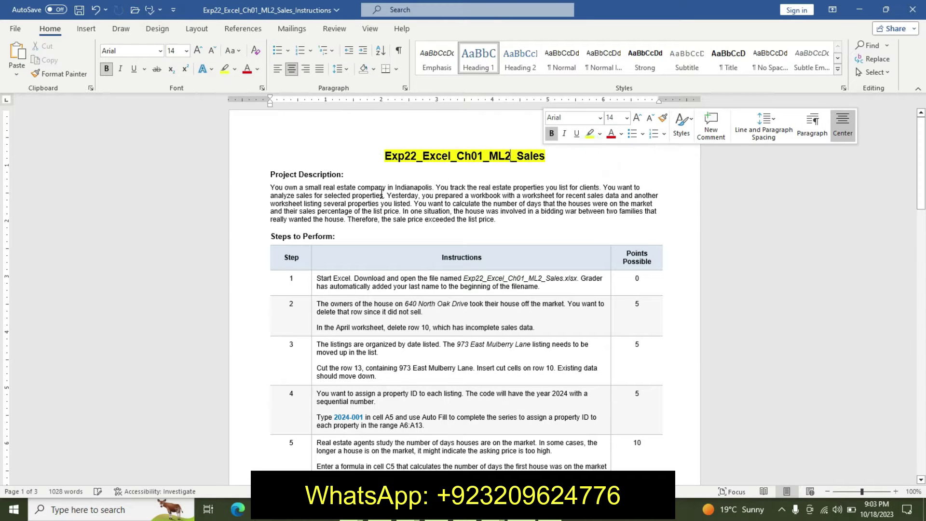
- Set the Project Description heading and paragraph to size 12 with turquoise highlighting
drag(270, 175, 501, 220)
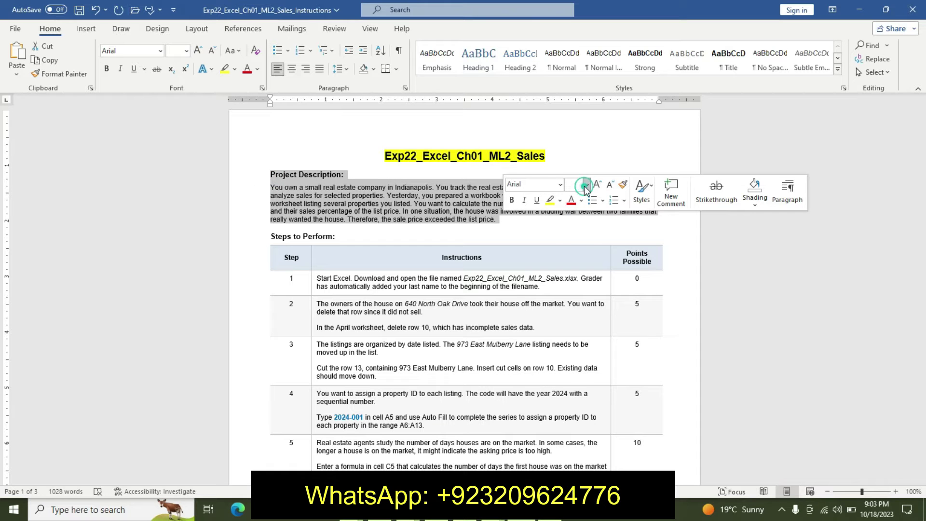
click(587, 184)
click(580, 246)
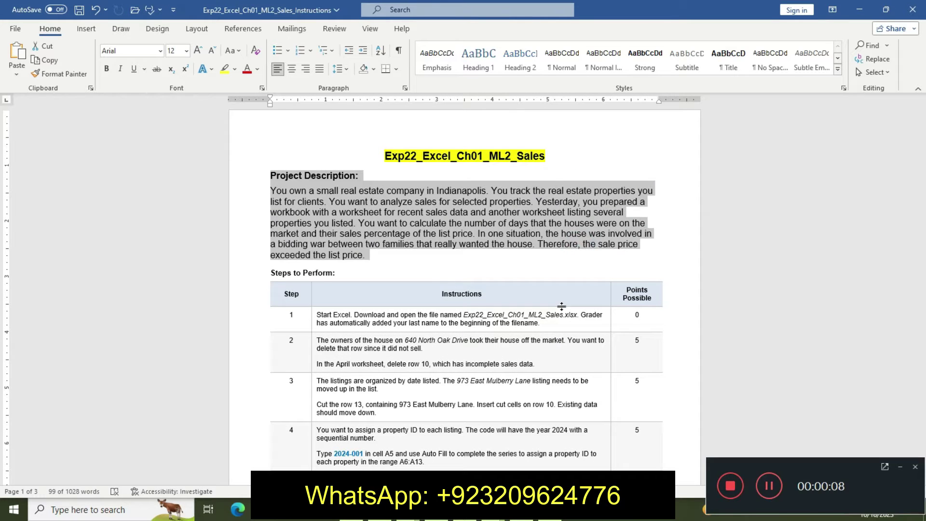
click(235, 69)
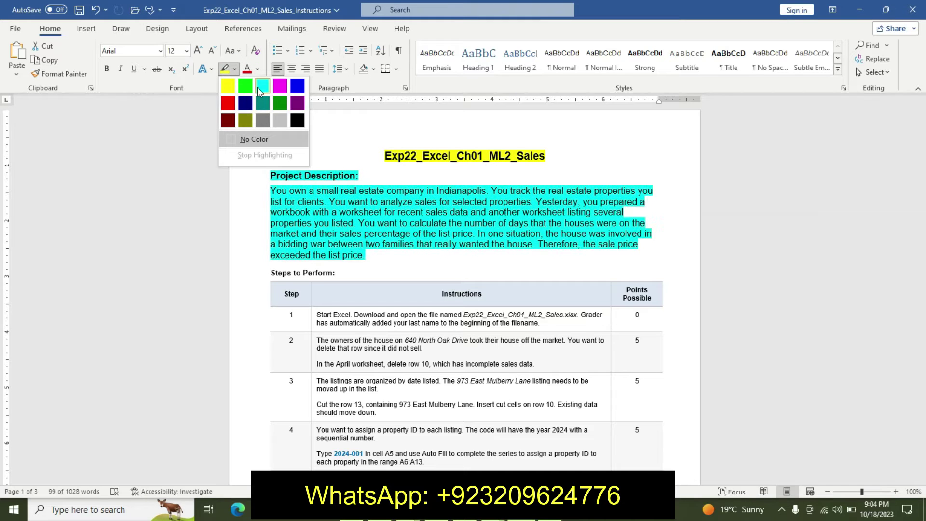
click(262, 86)
click(273, 170)
click(370, 255)
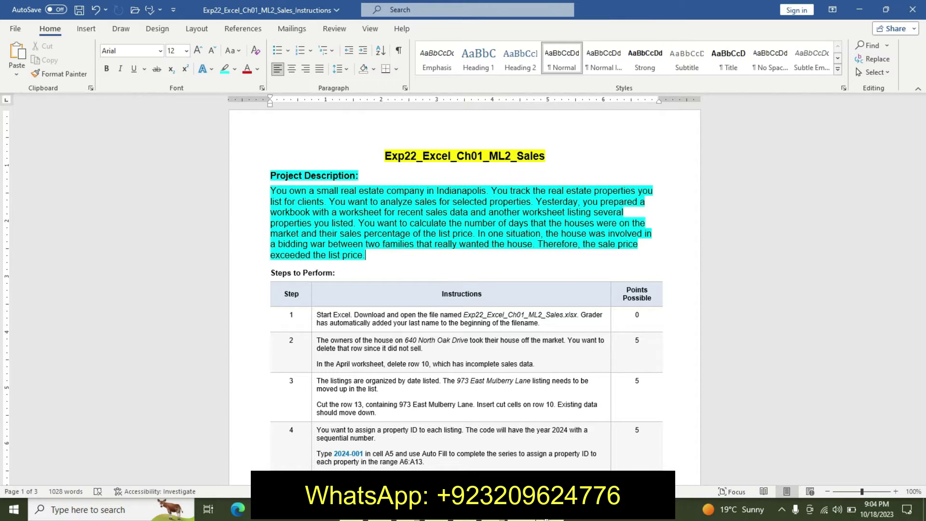
key(alt+Tab)
click(458, 386)
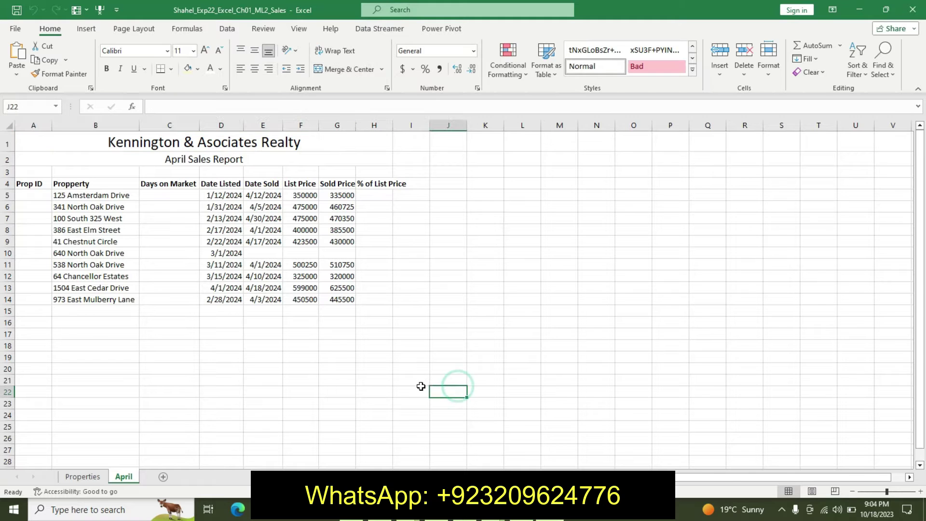
click(79, 476)
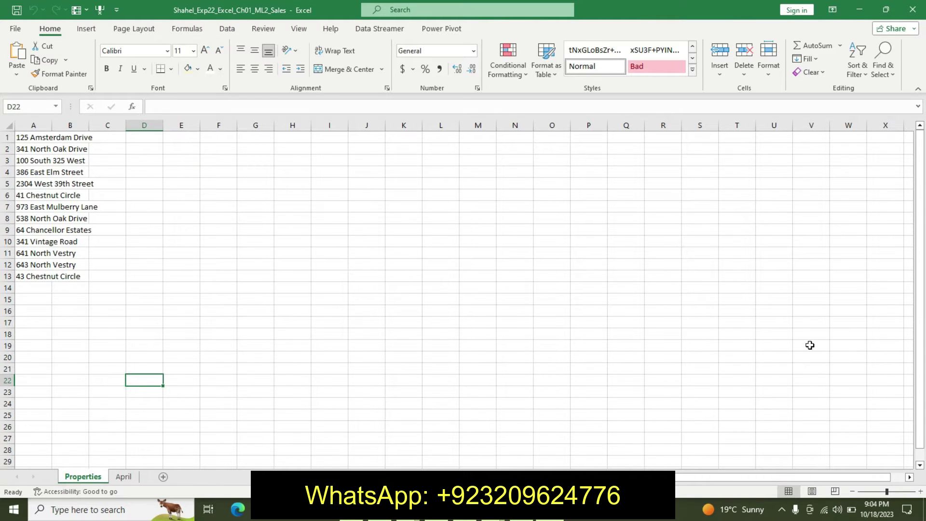
click(893, 345)
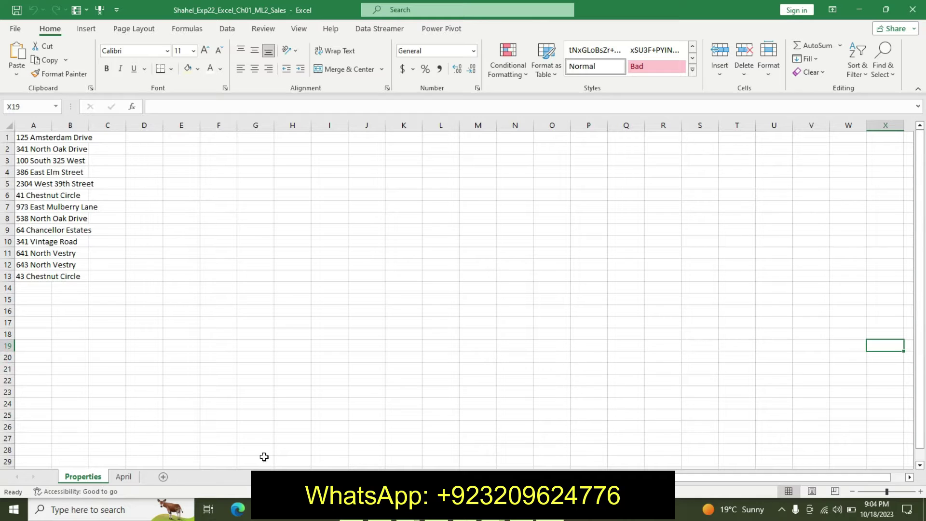
click(124, 477)
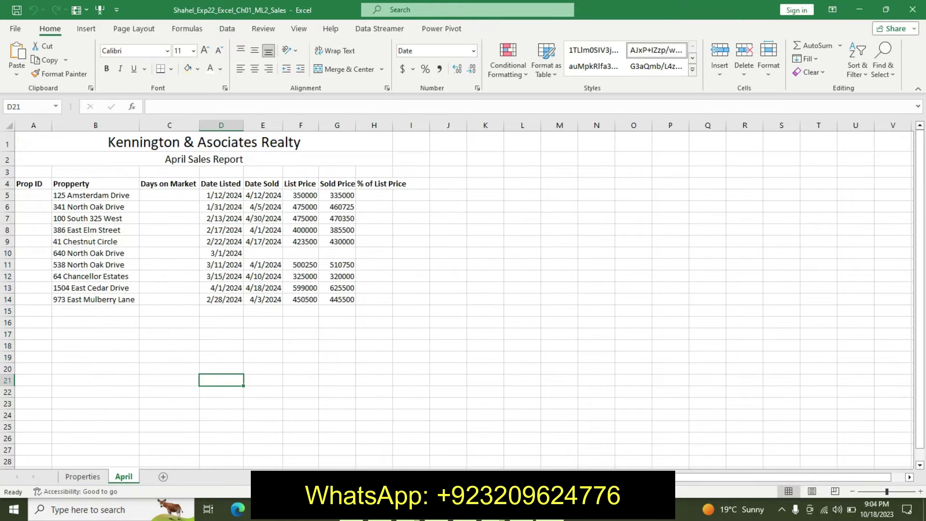
key(alt+Tab)
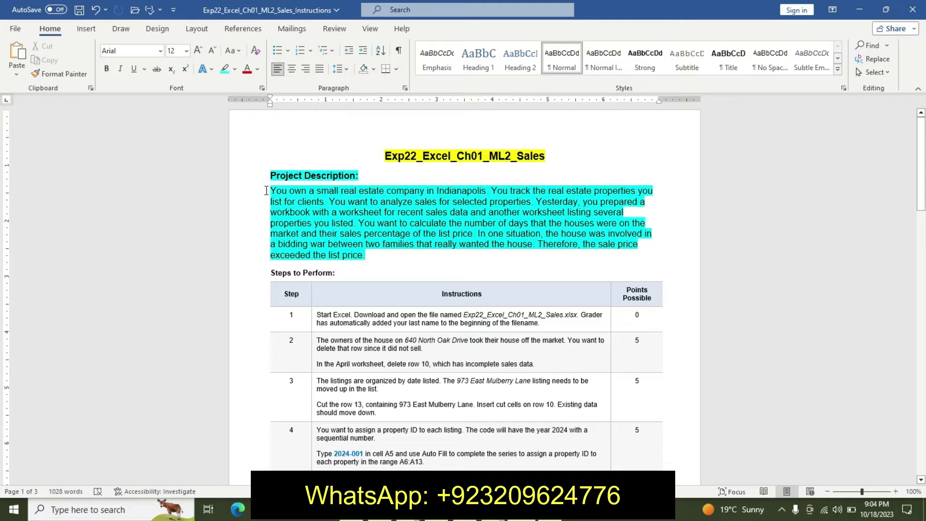
- Make the Project Description paragraph bold
drag(272, 190, 383, 267)
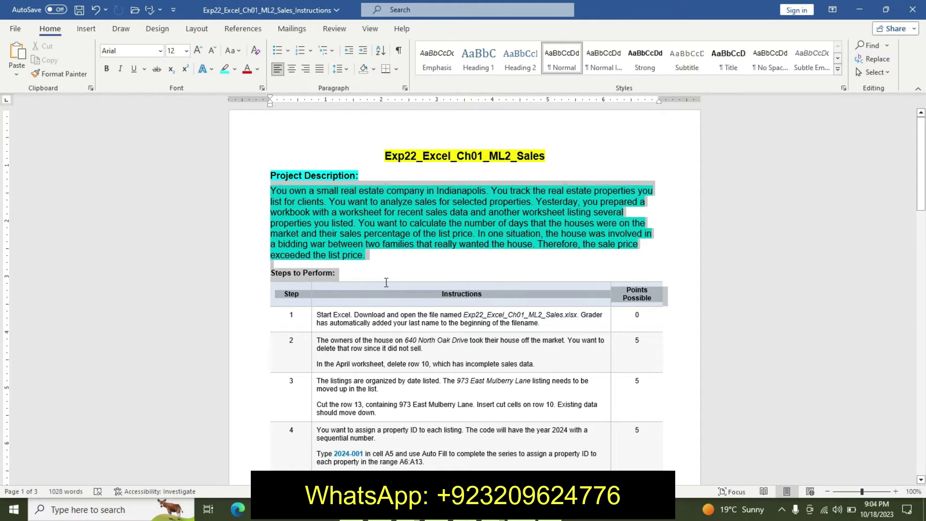
click(387, 242)
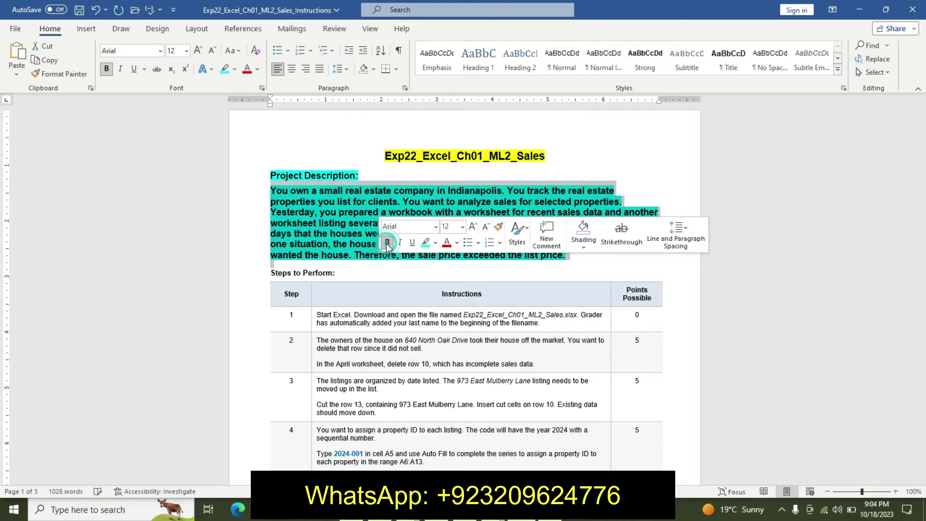
click(371, 256)
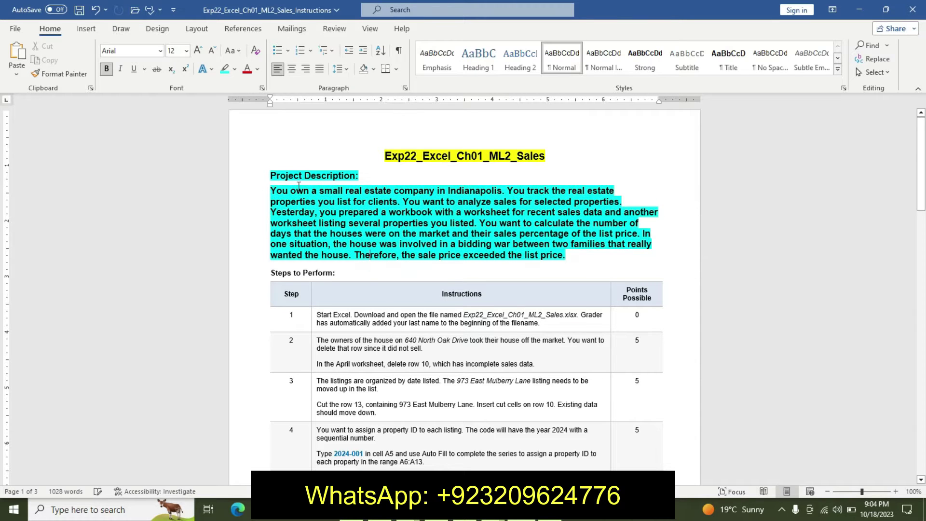
click(605, 271)
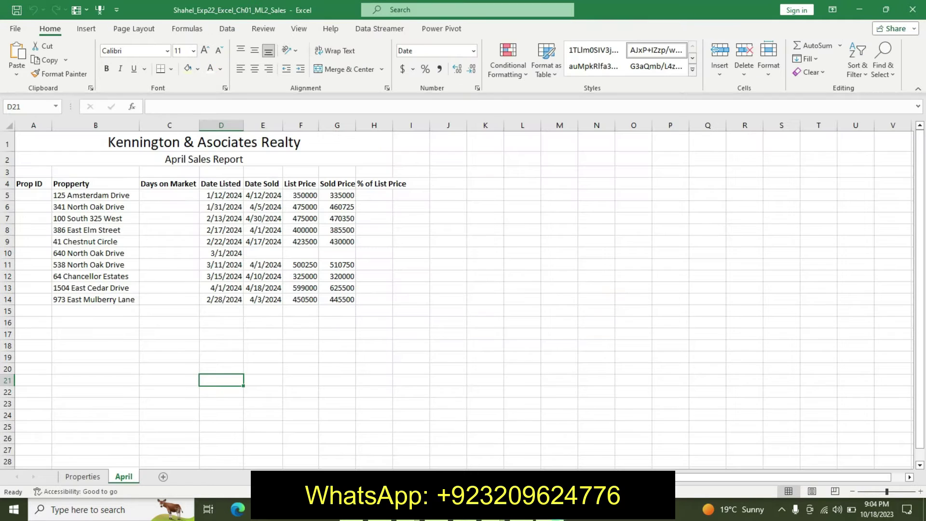
- Check the Properties and April sheets in Excel, then undo the earlier Word formatting
key(alt+Tab)
click(82, 477)
click(121, 477)
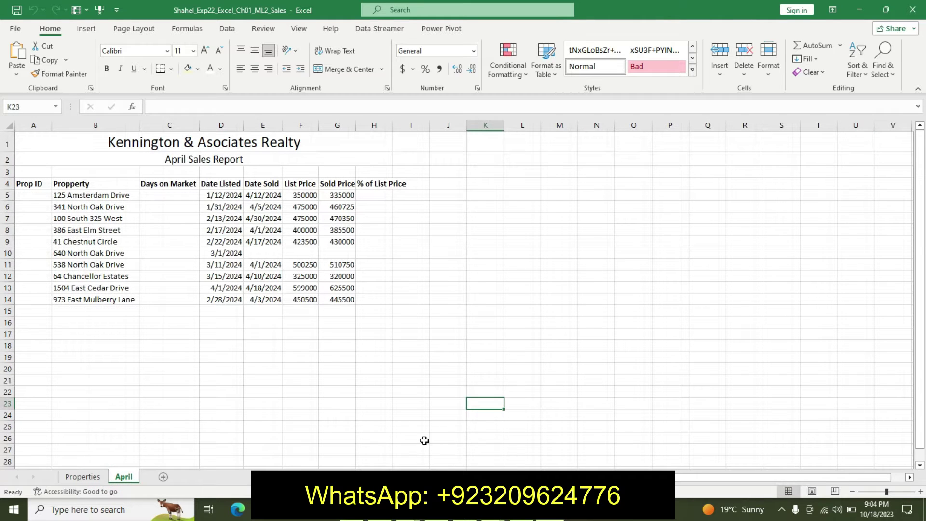
key(alt+Tab)
key(ctrl+z)
key(ctrl+z)
key(ctrl+z)
key(ctrl+z)
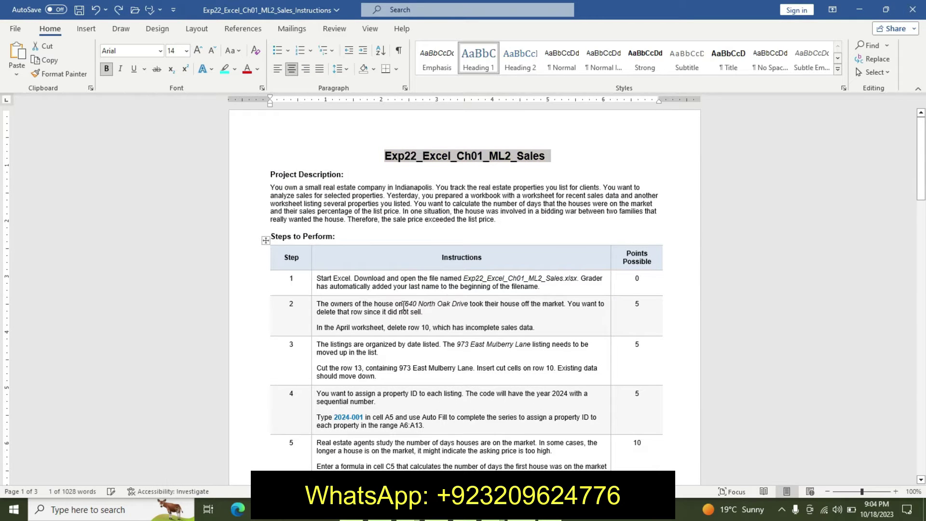
- Highlight Step 1 turquoise and make its file name 16 pt bold with yellow highlight
click(313, 285)
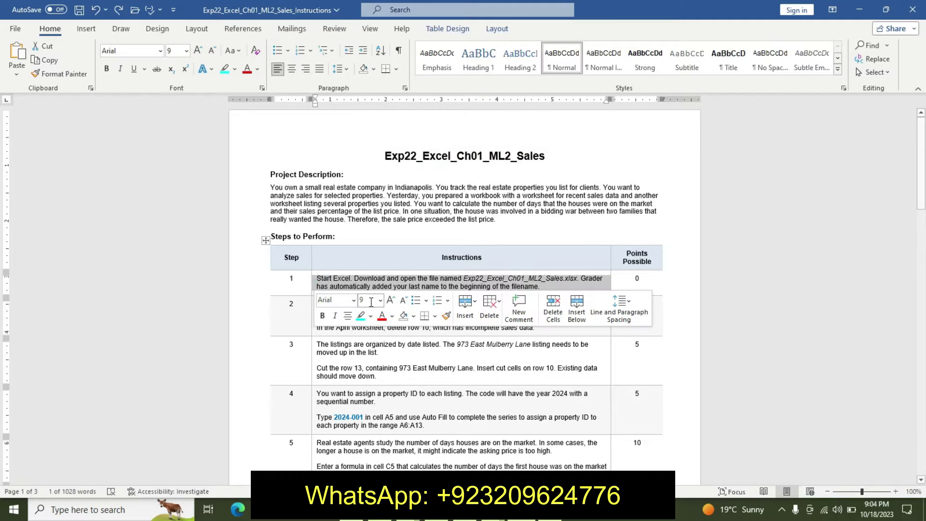
click(361, 316)
drag(464, 279, 579, 279)
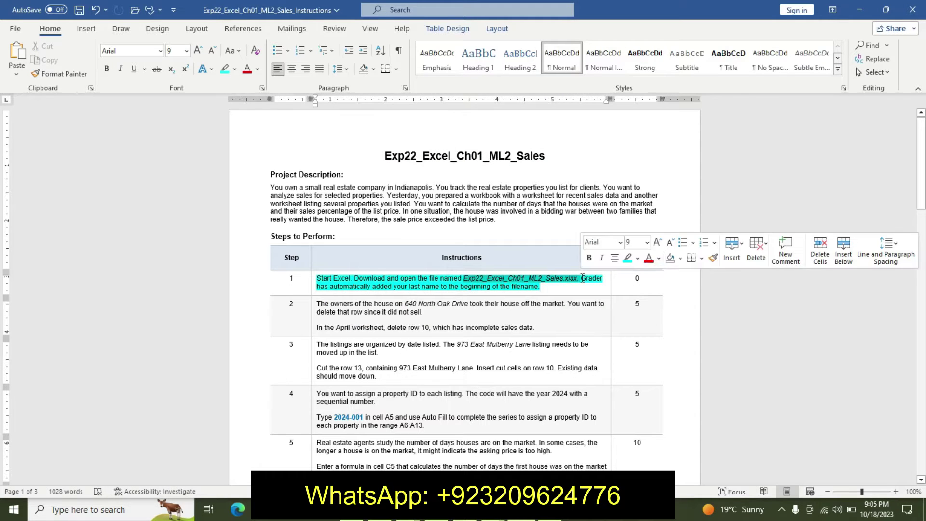
click(647, 245)
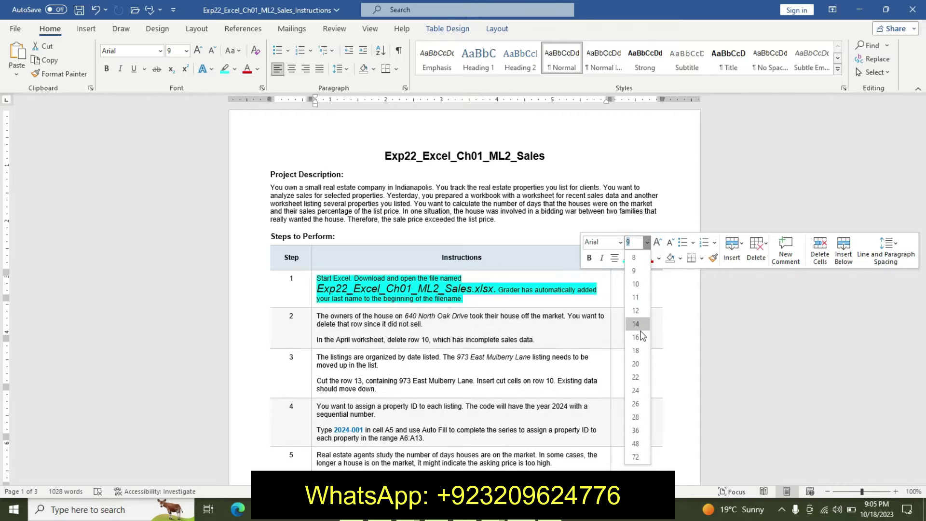
click(636, 391)
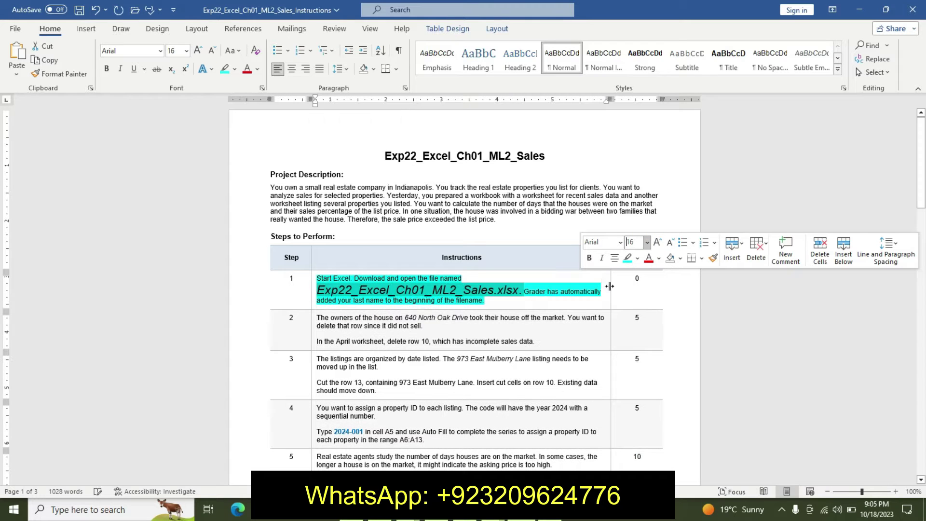
click(589, 258)
click(637, 258)
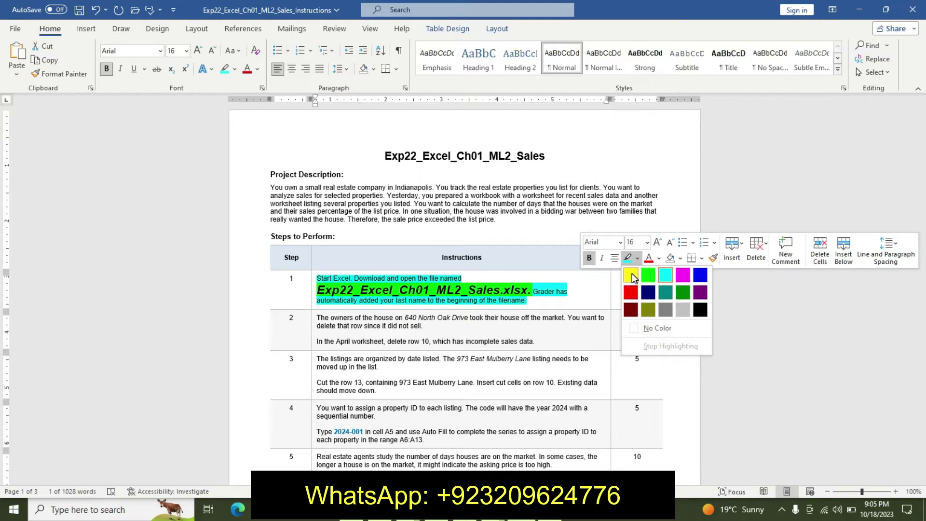
click(631, 274)
click(525, 317)
- Select Step 1's file name and bring Excel's April sheet forward
drag(338, 289, 557, 291)
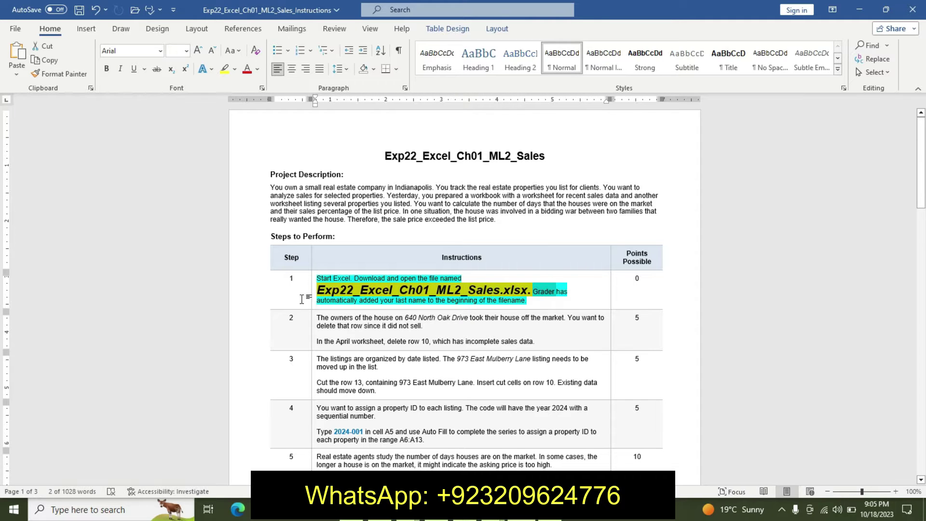
key(alt+Tab)
click(536, 366)
drag(366, 280, 574, 384)
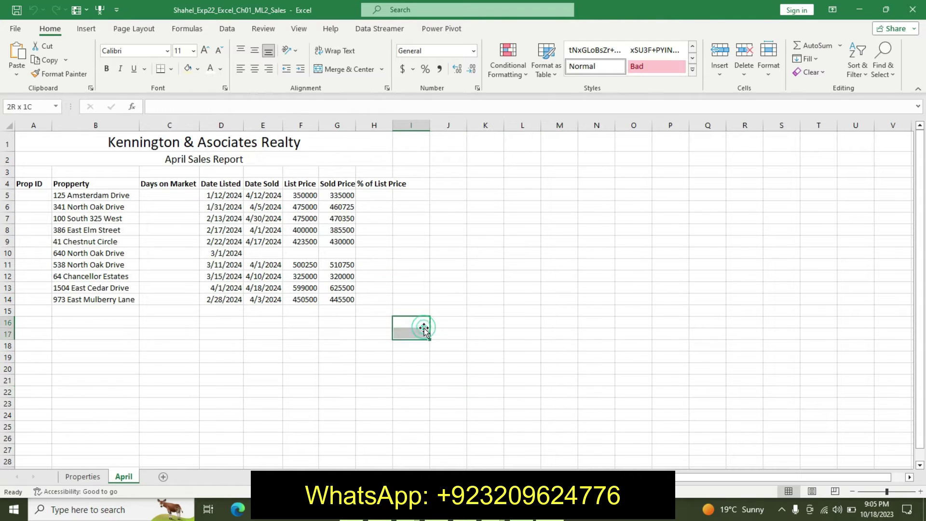
- Check the list price in F11 and the Properties sheet, then undo the file name formatting
click(340, 299)
click(317, 266)
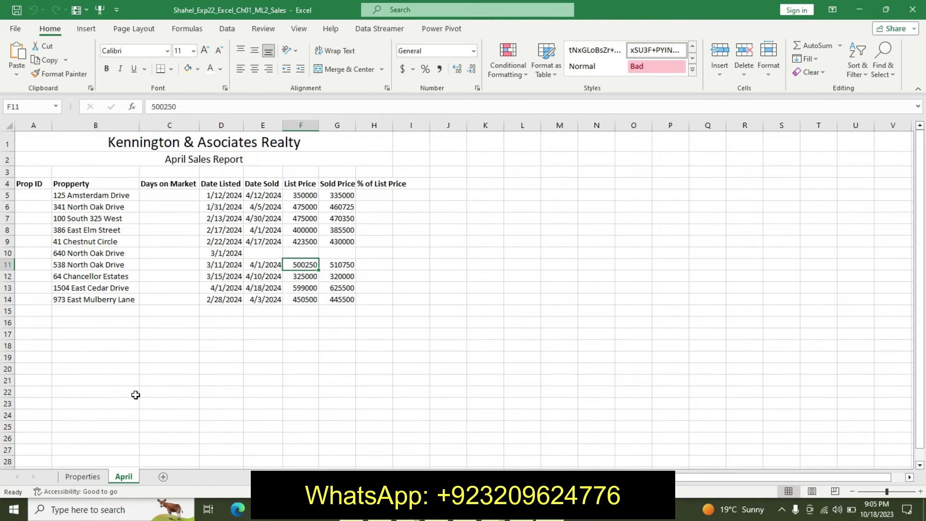
click(84, 479)
click(124, 477)
key(alt+Tab)
key(ctrl+z)
key(ctrl+z)
key(ctrl+z)
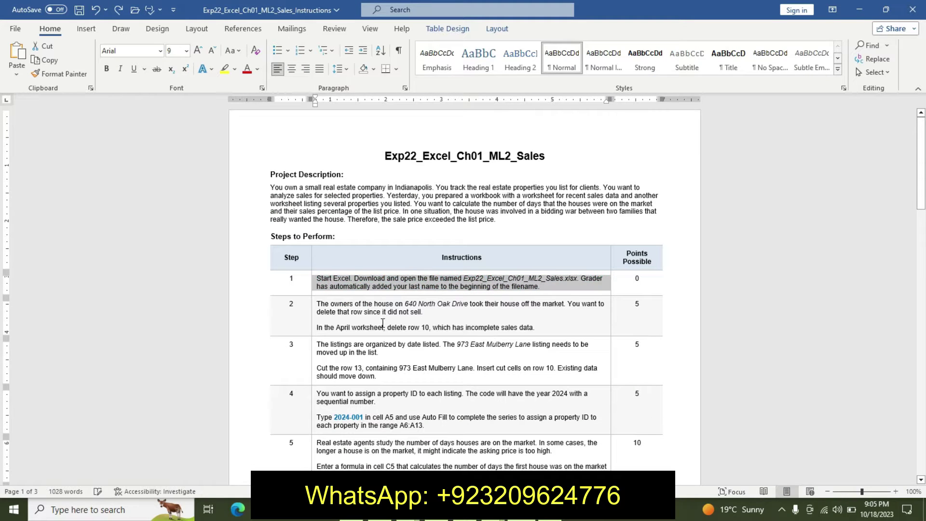
- Highlight step 2's first paragraph in yellow
drag(318, 304, 423, 313)
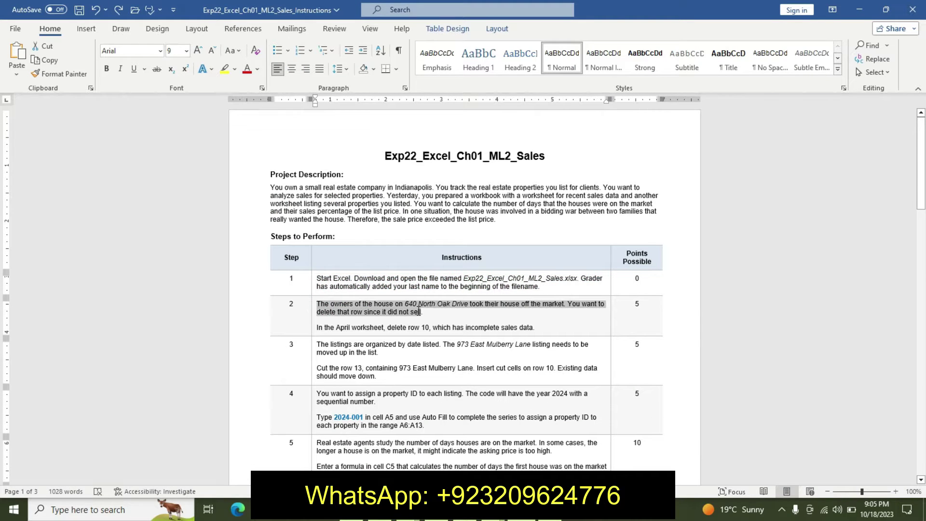
click(464, 291)
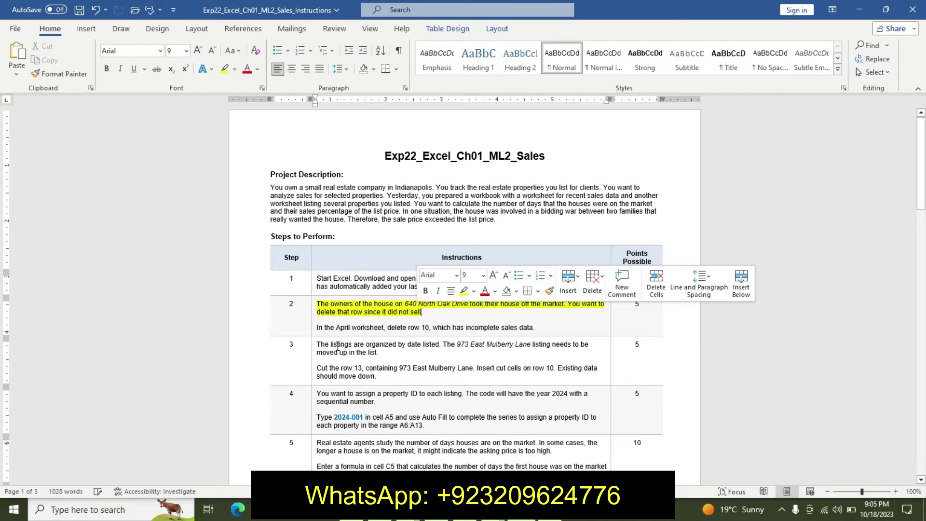
click(319, 328)
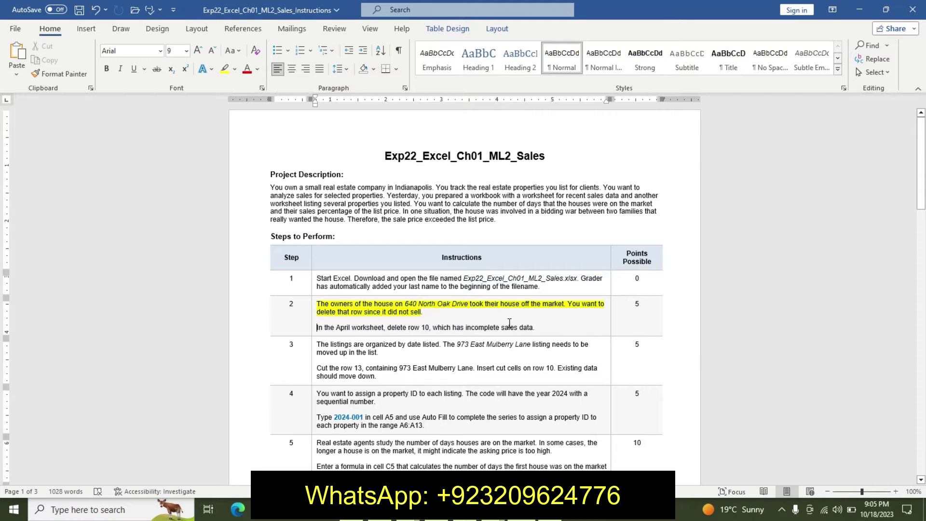
- Make step 2's delete-row-10 line 11 pt, bold and turquoise-highlighted
drag(509, 324, 535, 328)
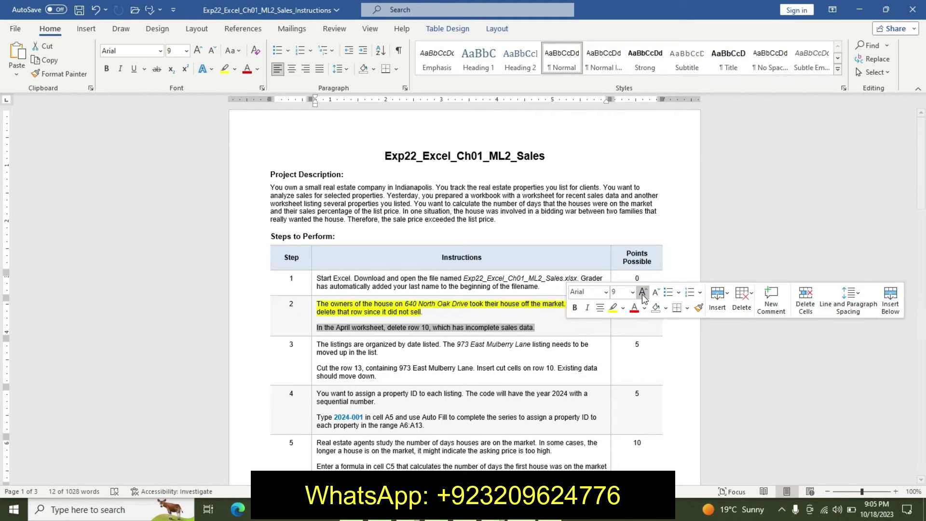
click(633, 292)
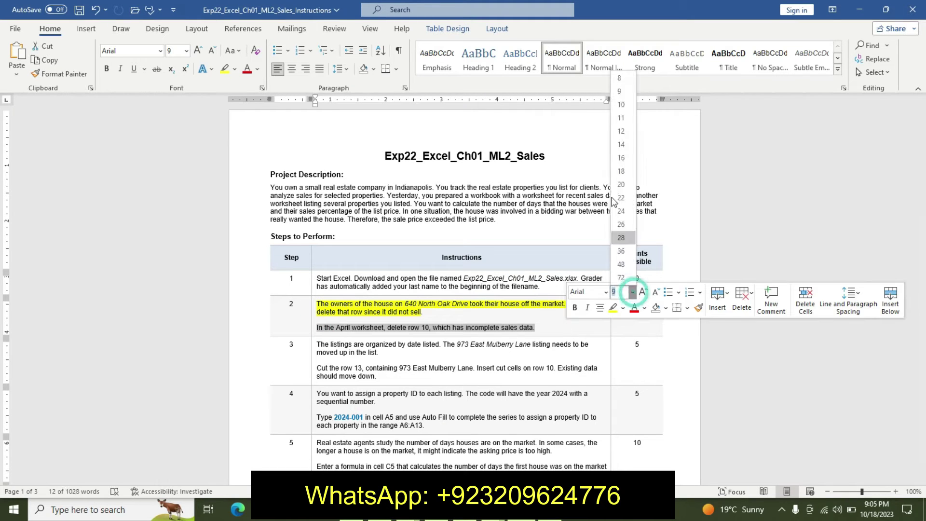
click(622, 119)
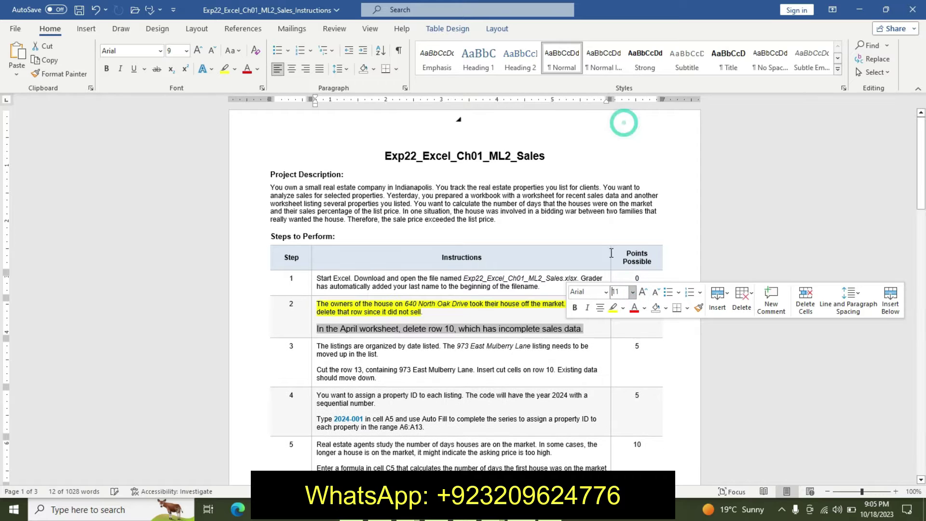
click(575, 308)
click(622, 307)
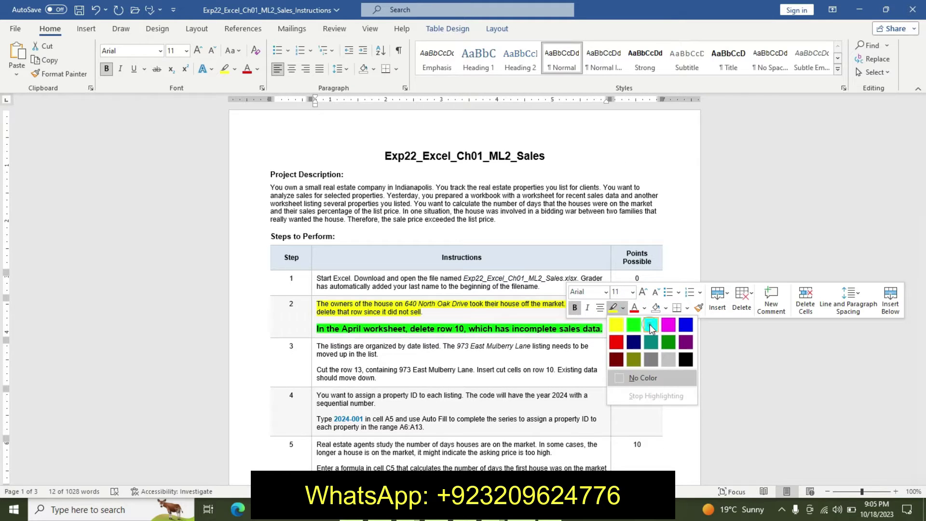
click(651, 326)
click(367, 322)
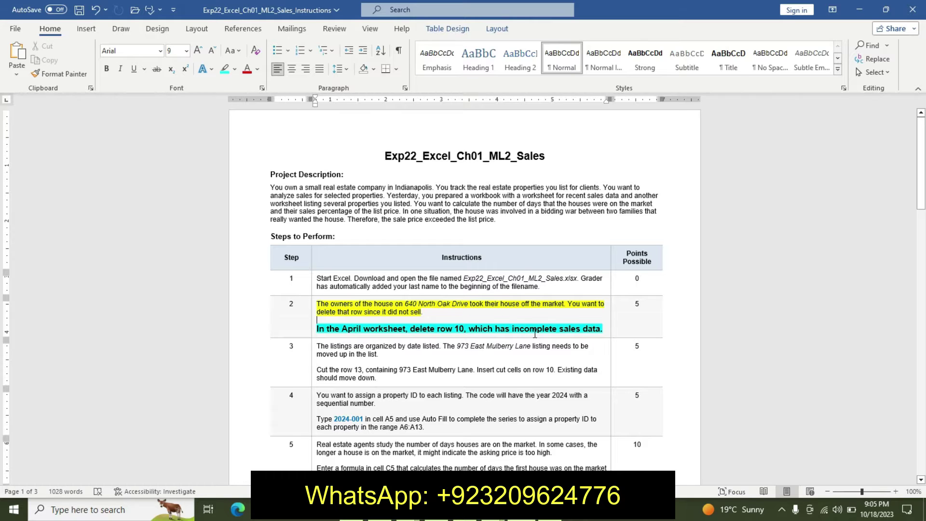
key(alt+Tab)
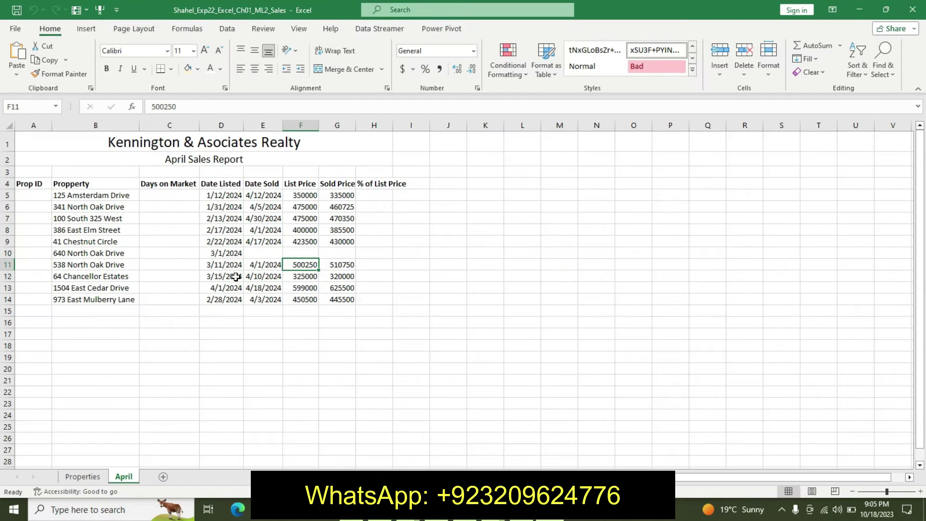
click(9, 253)
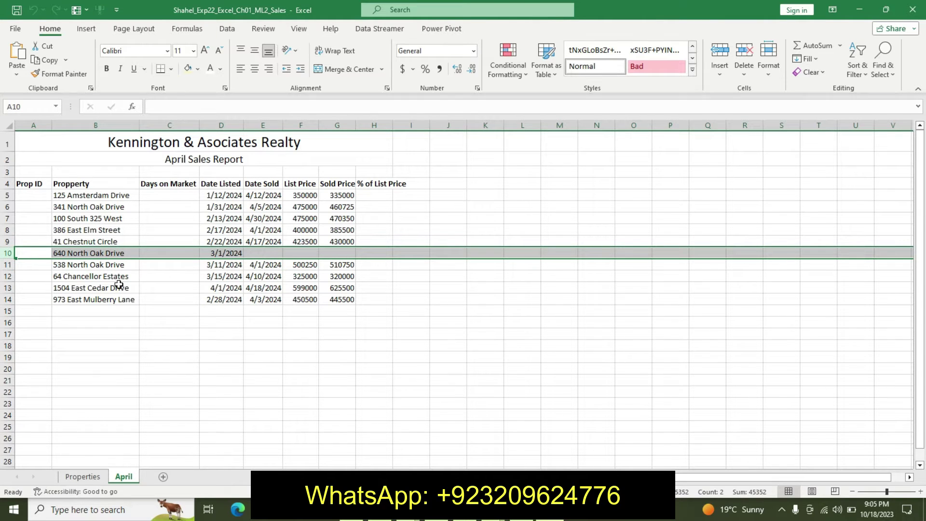
right_click(8, 253)
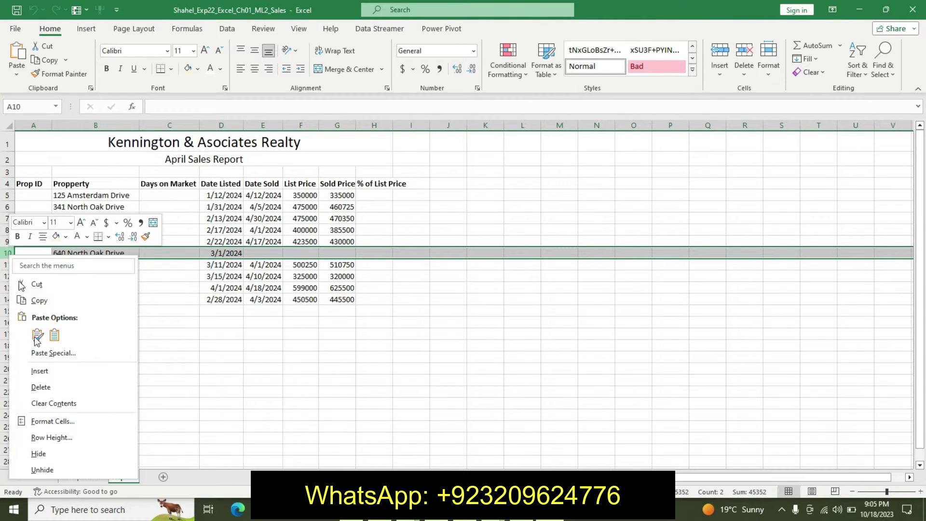
click(42, 389)
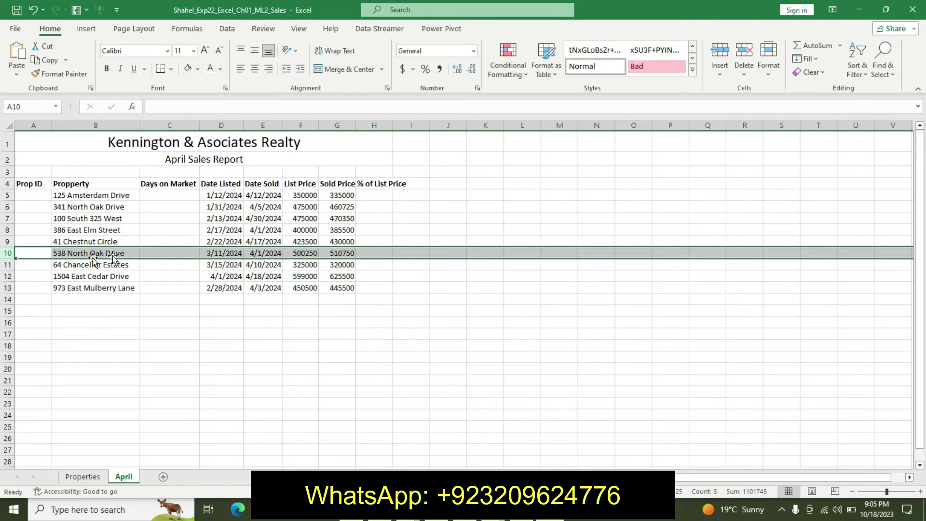
click(523, 510)
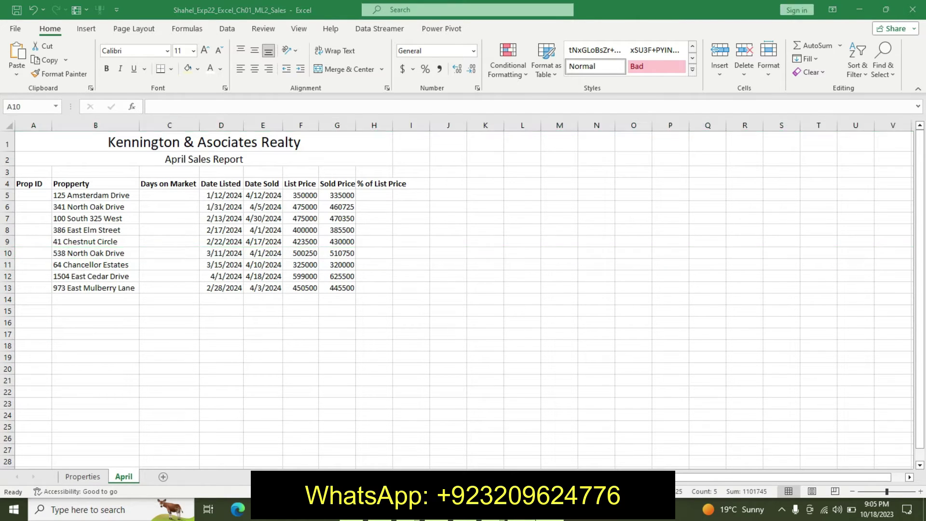
key(ctrl+z)
key(ctrl+z)
key(ctrl+z)
key(ctrl+z)
key(ctrl+z)
key(ctrl+z)
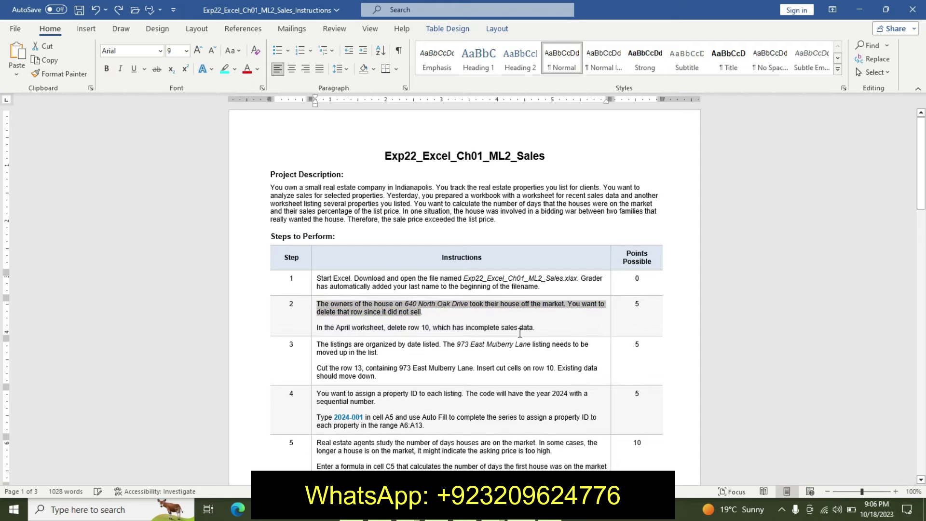
- Highlight step 3's first paragraph in yellow
drag(320, 344, 374, 354)
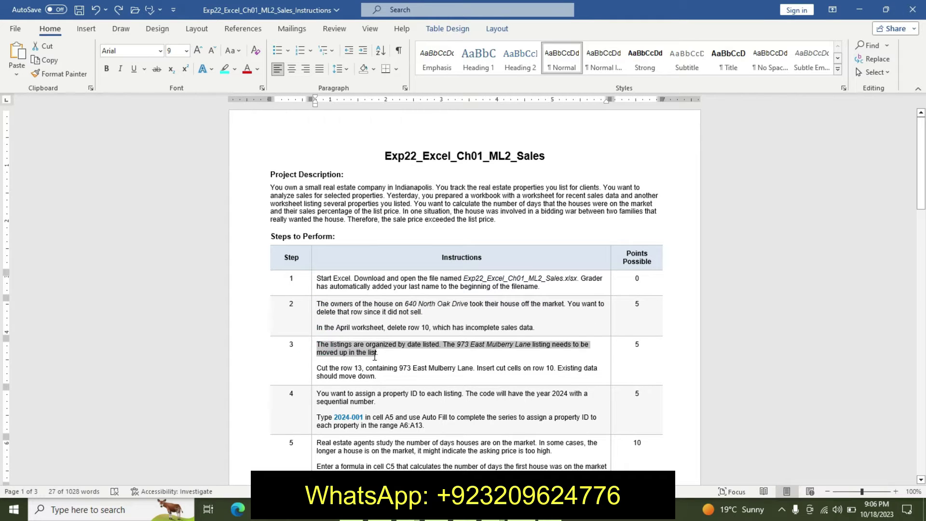
click(437, 337)
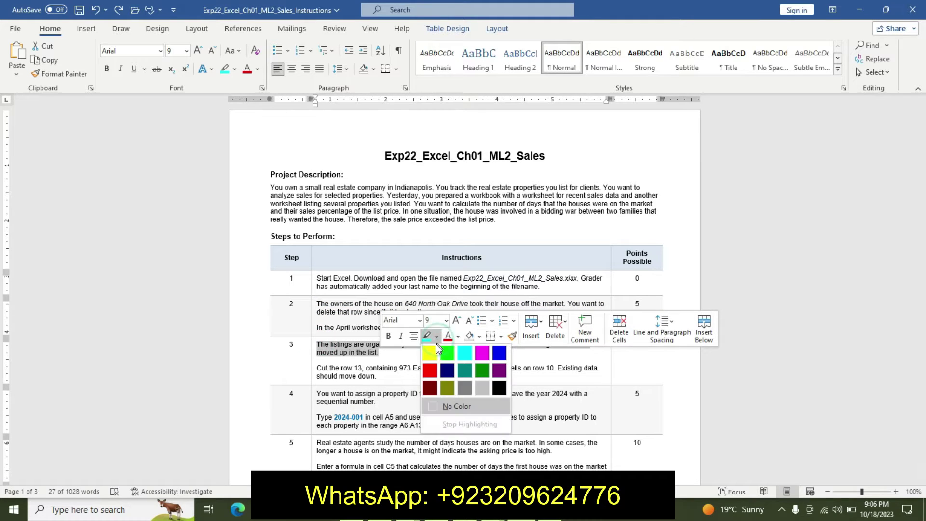
click(435, 351)
- Make the 'Cut the row 13' paragraph 14 pt, bold and turquoise-highlighted
drag(922, 210, 922, 247)
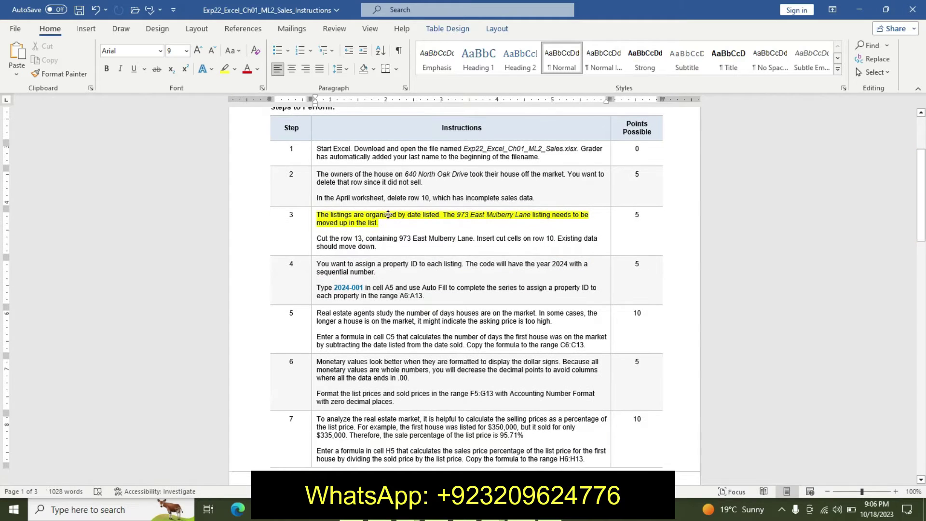
triple_click(321, 237)
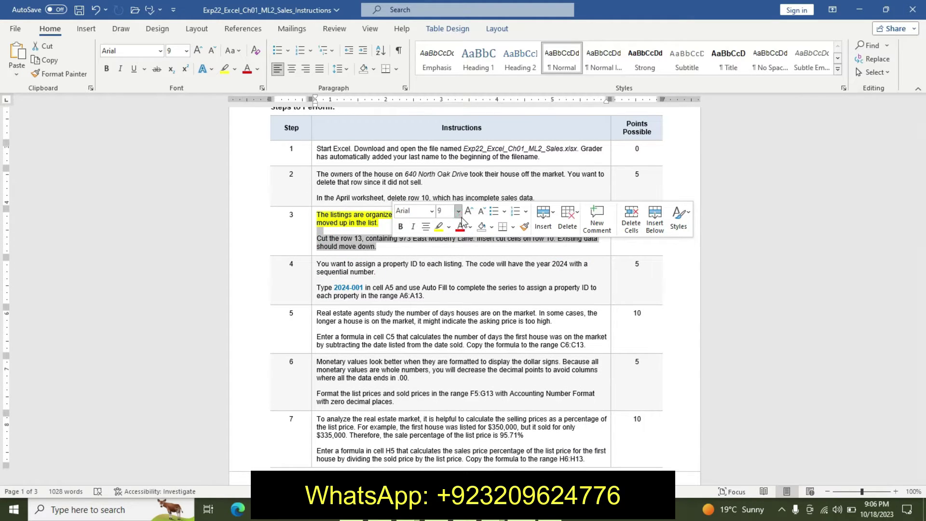
click(459, 217)
click(454, 295)
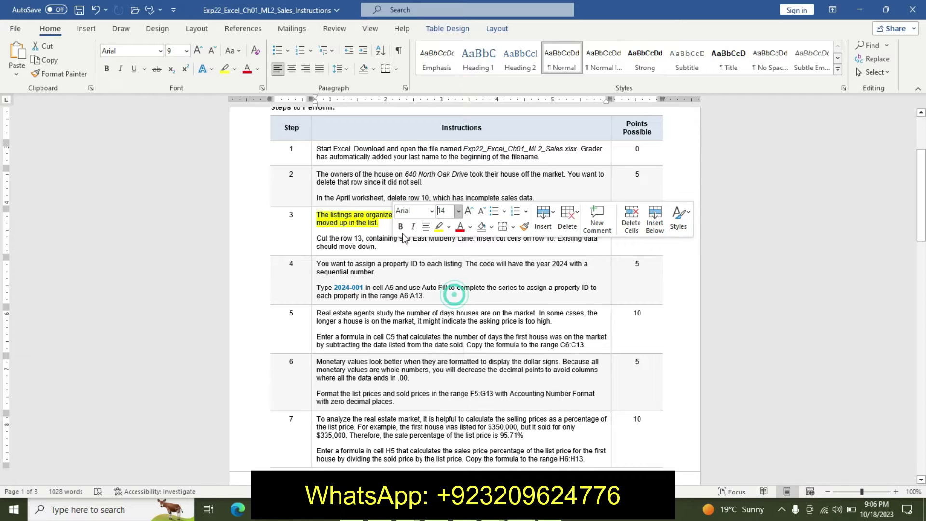
key(ctrl+b)
click(452, 232)
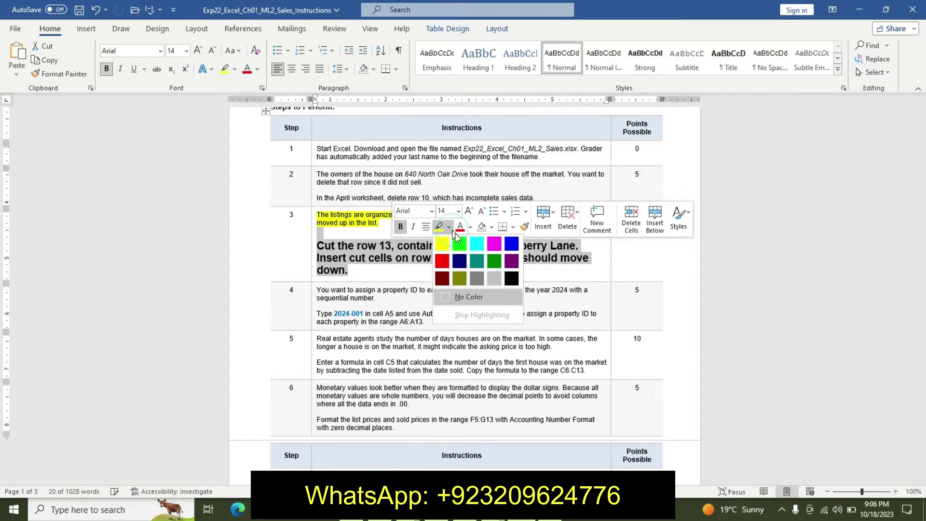
click(478, 245)
click(400, 266)
- Select the full row-13 instruction text in step 3
drag(316, 246, 447, 262)
drag(263, 249, 379, 256)
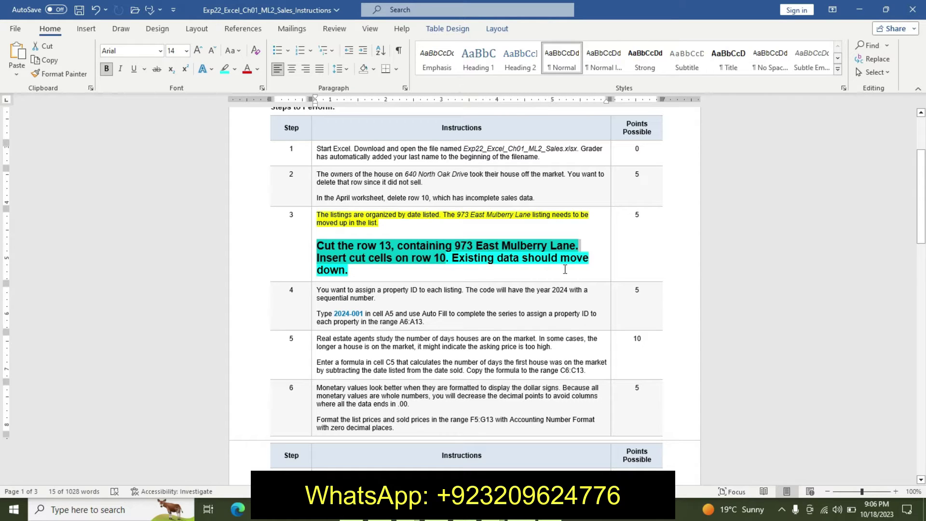
key(alt+Tab)
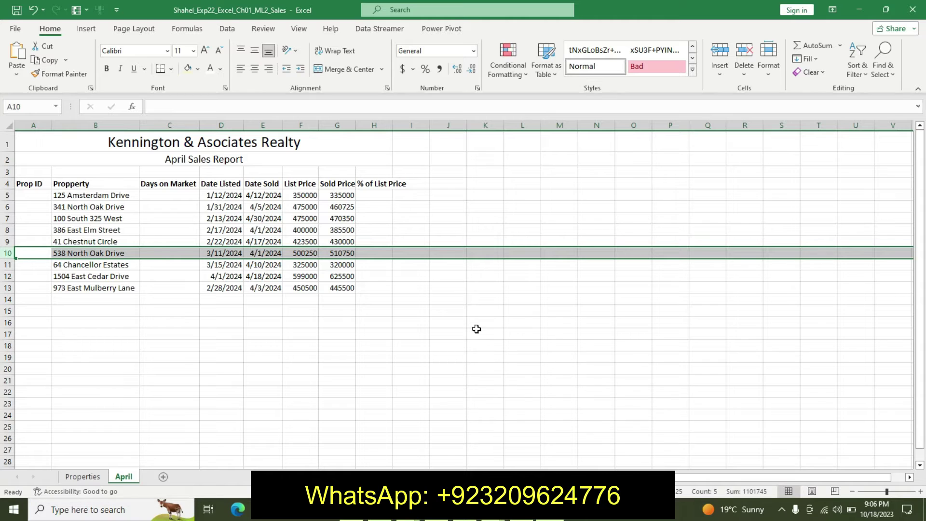
right_click(9, 252)
click(49, 368)
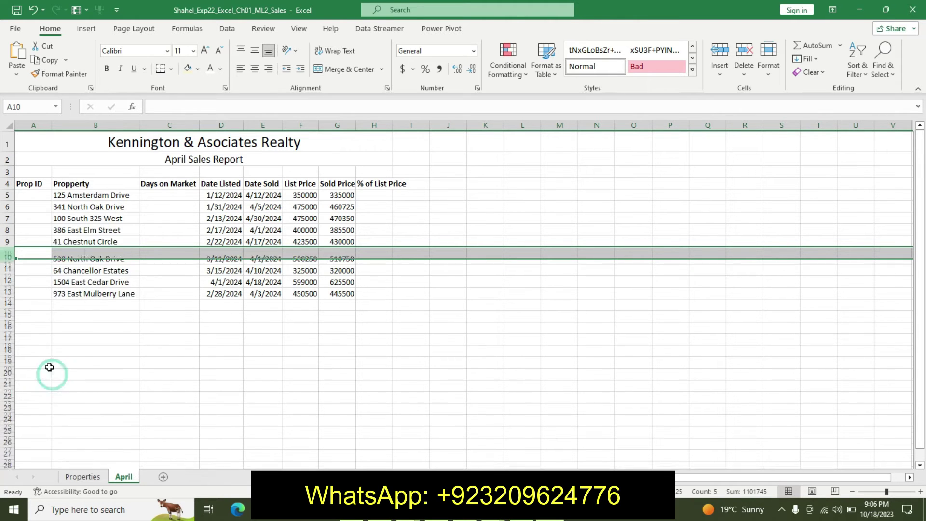
right_click(7, 299)
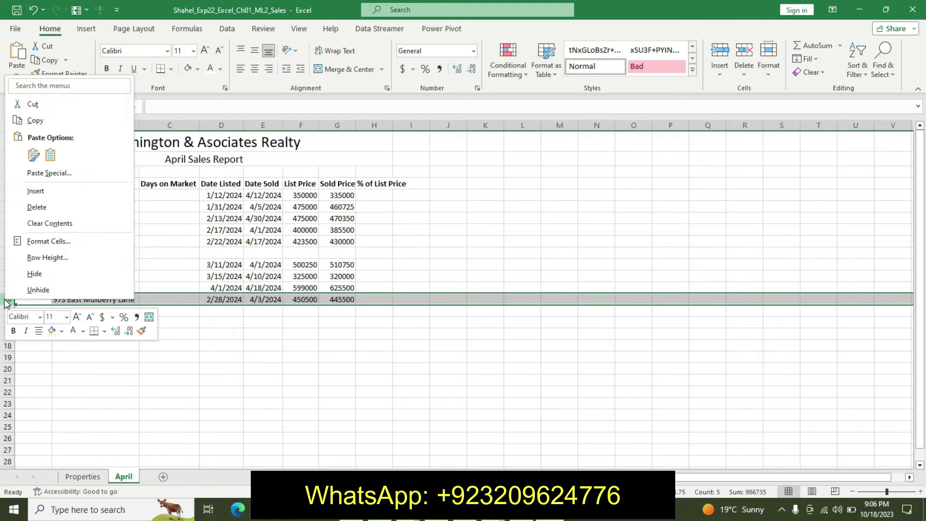
click(32, 104)
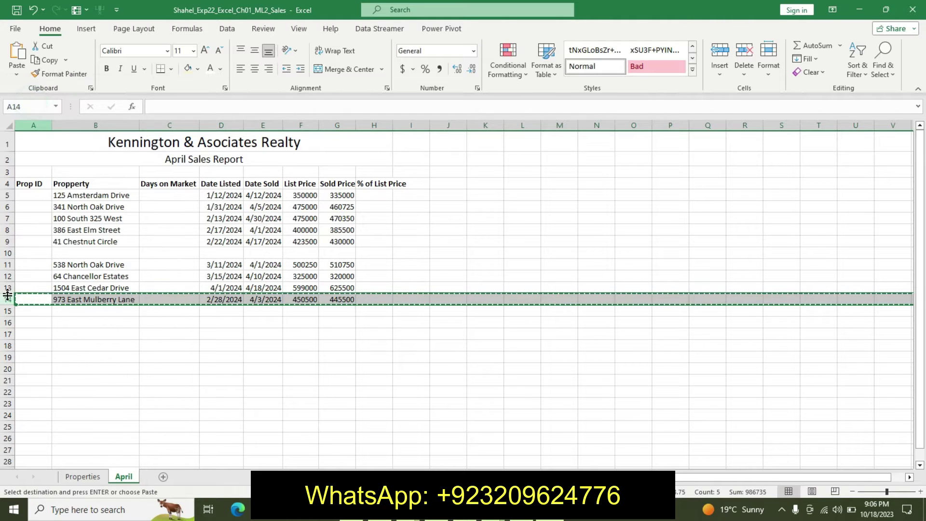
click(7, 253)
click(22, 54)
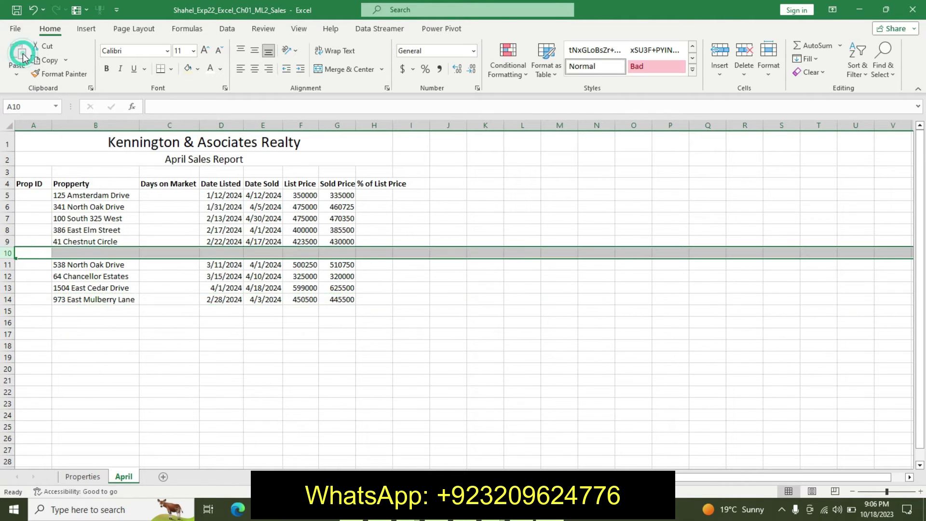
click(178, 287)
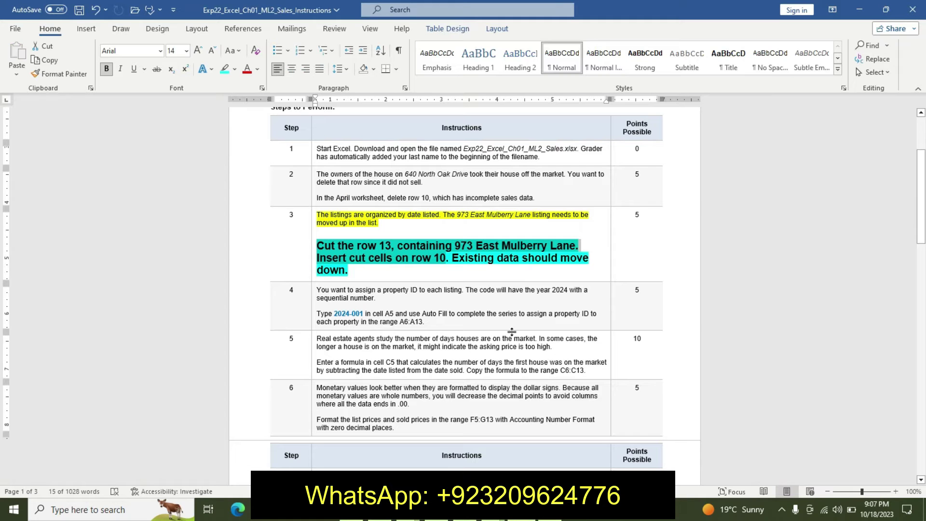
- Undo step 3's formatting and highlight step 4's first paragraph yellow
click(523, 258)
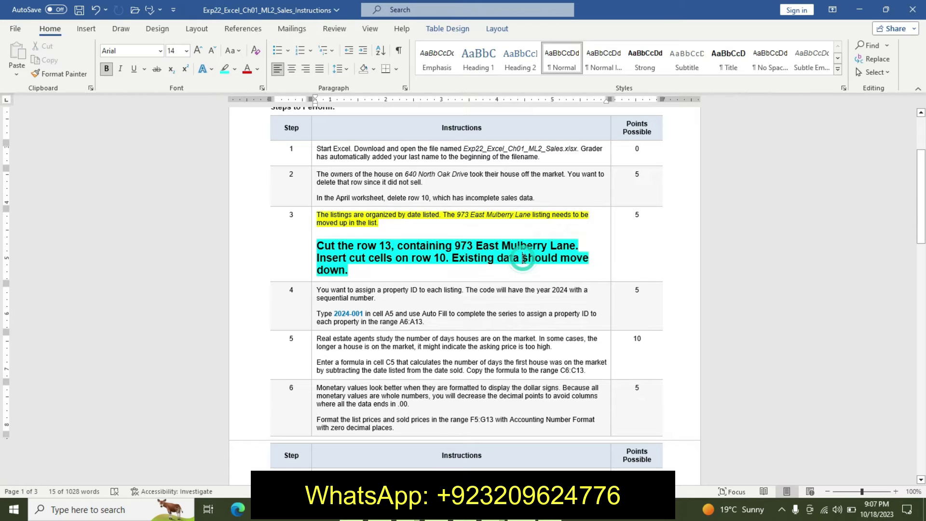
key(ctrl+z)
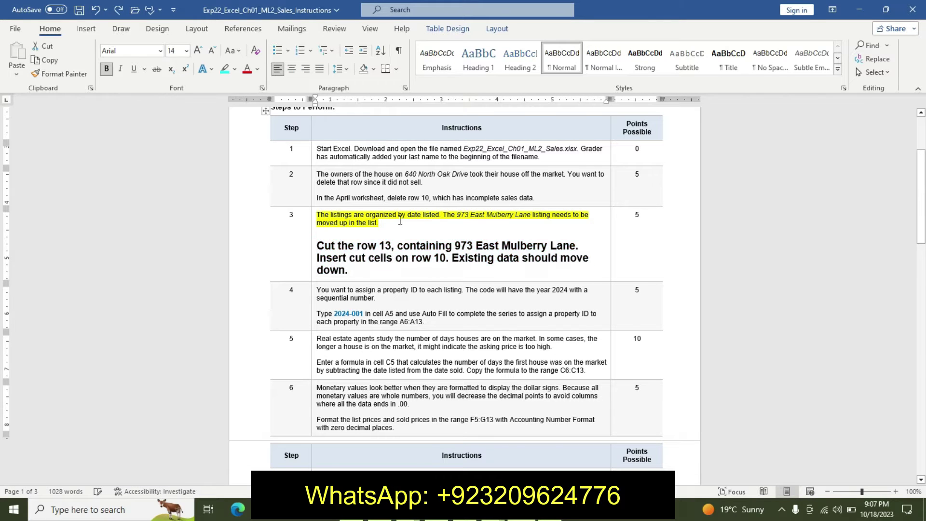
key(ctrl+z)
key(ctrl+z)
key(ctrl+z)
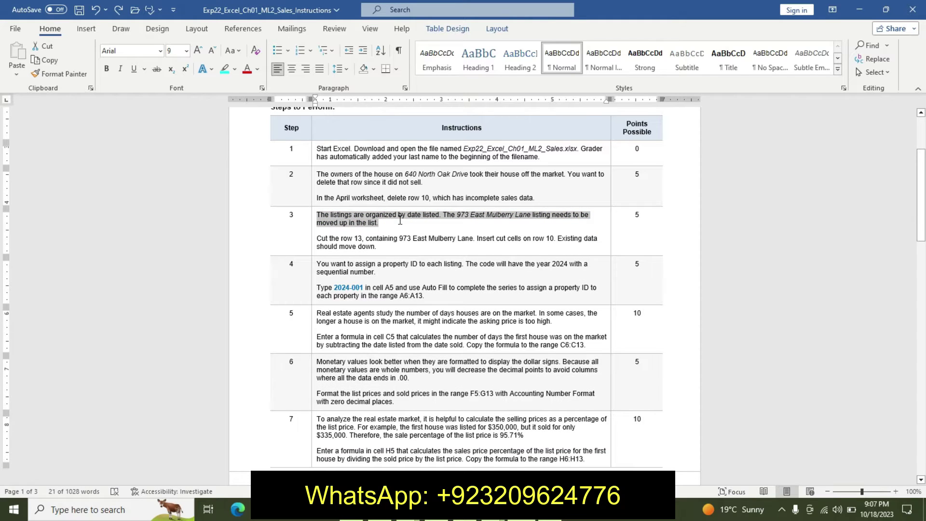
triple_click(322, 269)
mouse_move(375, 269)
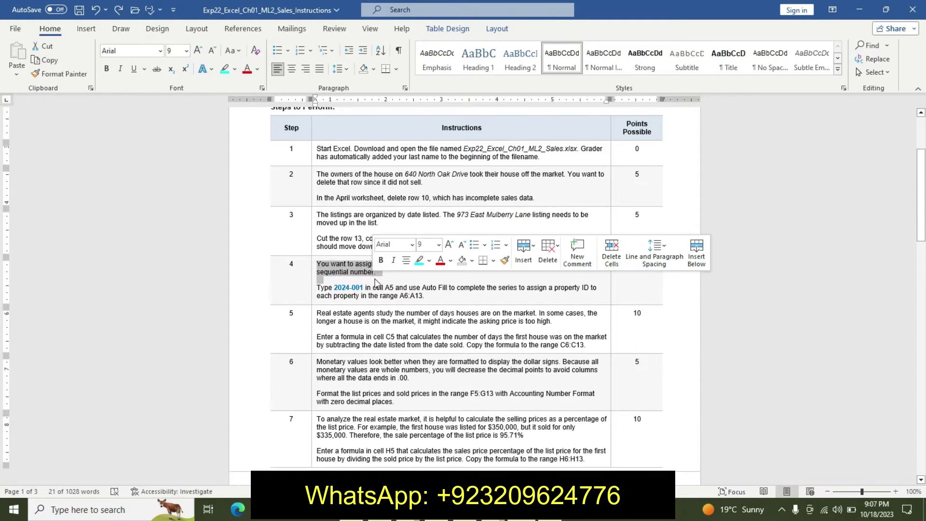
click(430, 261)
click(421, 276)
click(317, 288)
- Make step 4's second paragraph 14 pt, bold and cyan, then select the ID 2024-001
drag(440, 283, 427, 296)
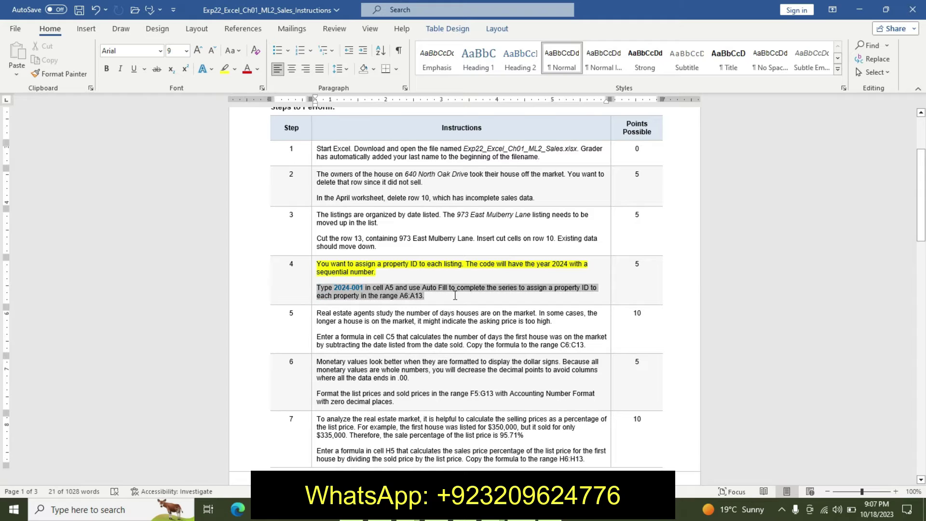
click(521, 262)
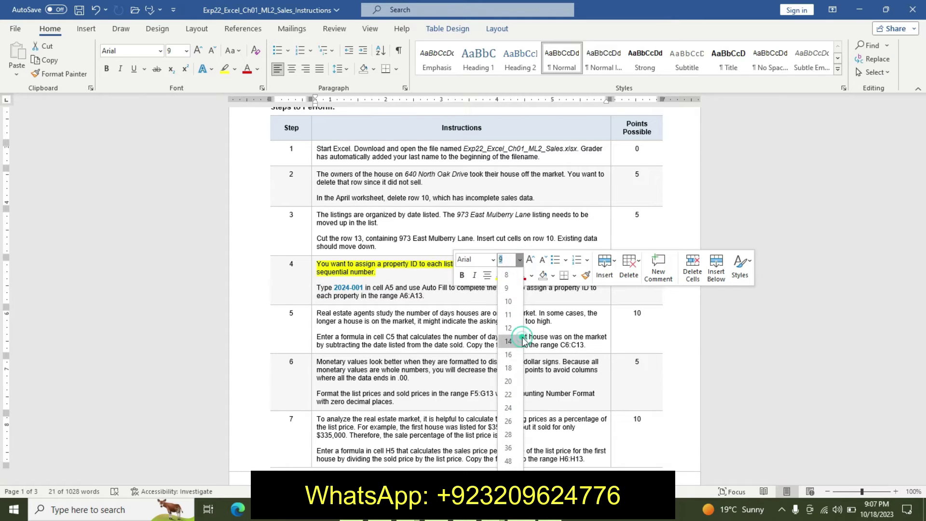
click(510, 337)
click(463, 276)
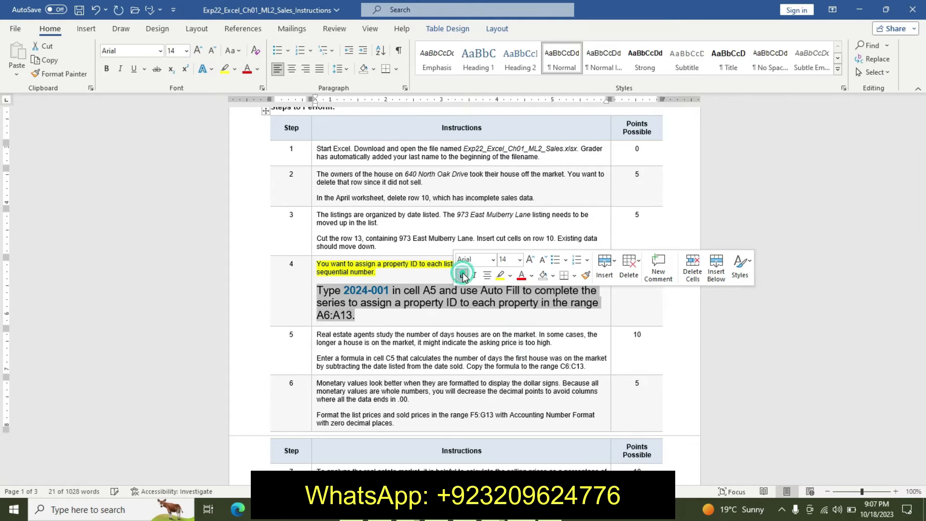
click(510, 275)
click(544, 296)
click(350, 289)
drag(373, 291, 380, 292)
key(ctrl+c)
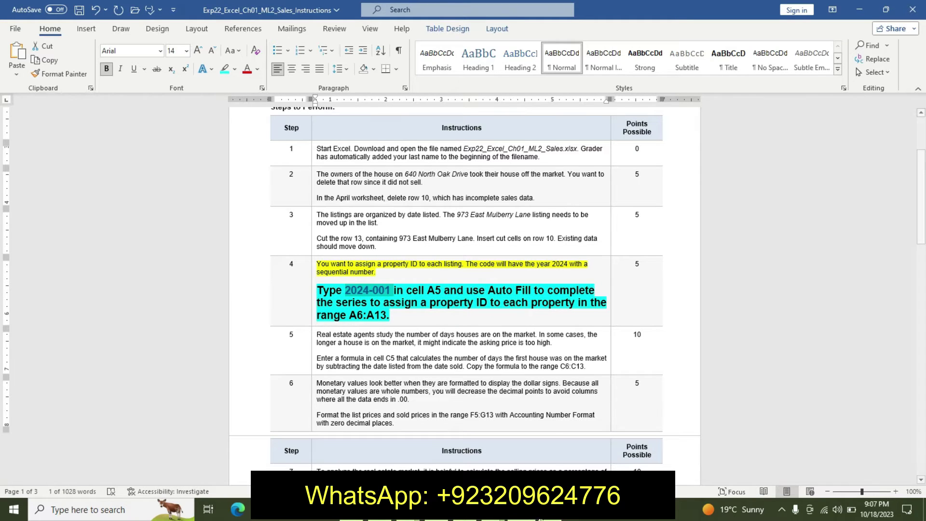
- Paste the property ID 2024-001 into cell A5
mouse_move(545, 514)
click(550, 448)
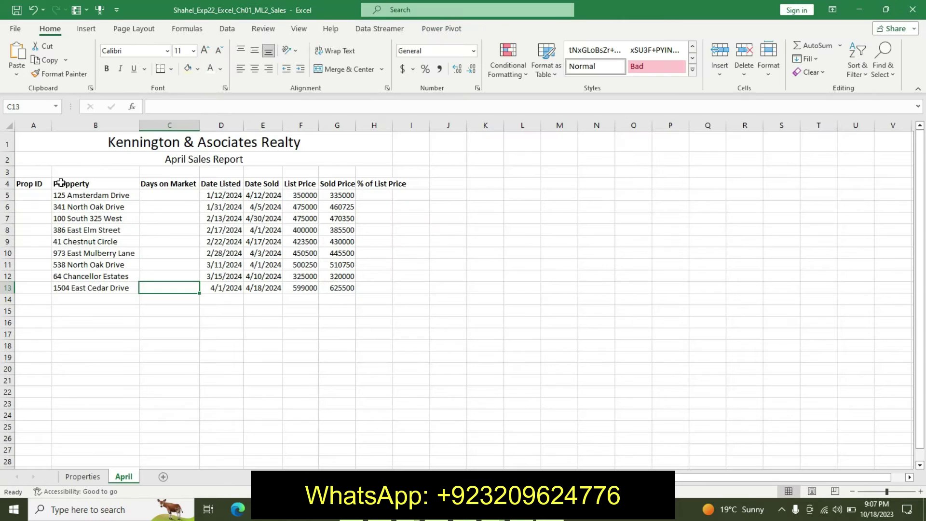
click(32, 195)
click(179, 107)
key(ctrl+v)
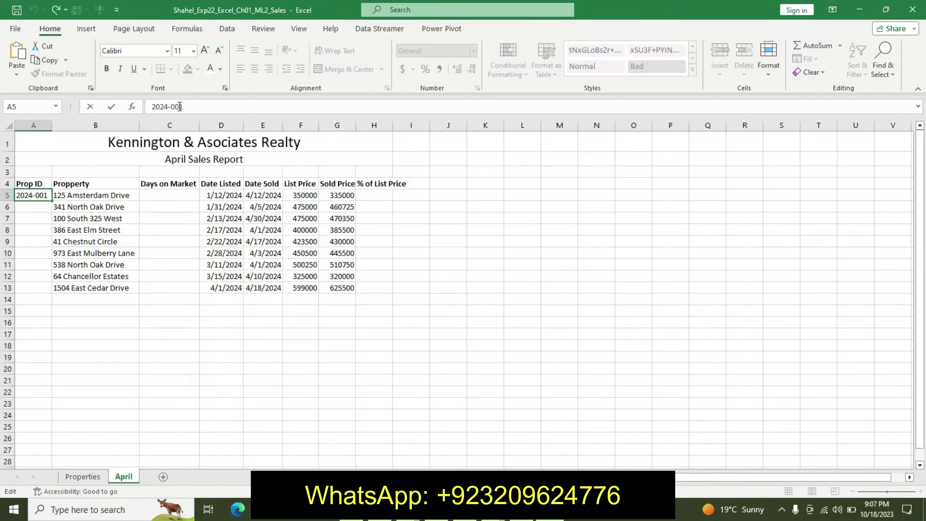
key(Return)
key(alt+Tab)
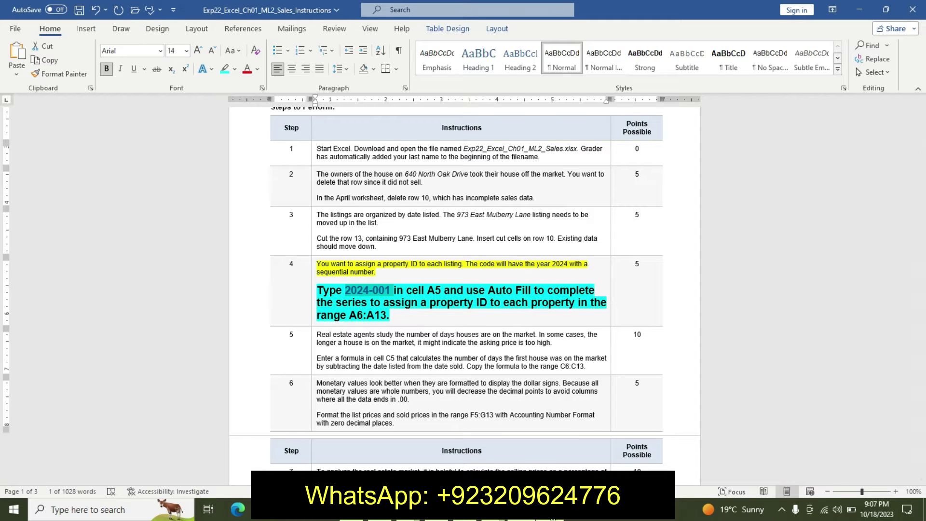
- Fill A5 down to A13 as a series through 2024-009
click(551, 439)
click(33, 195)
drag(52, 201, 58, 293)
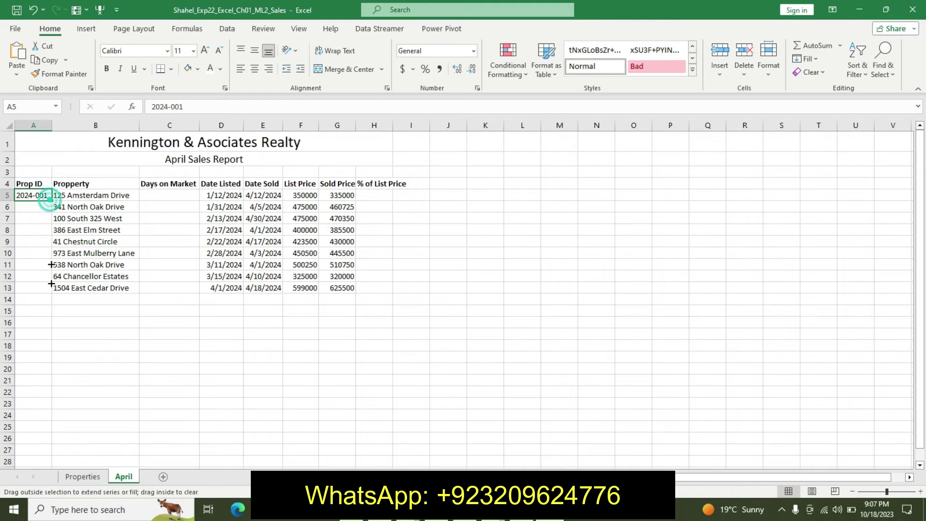
click(60, 299)
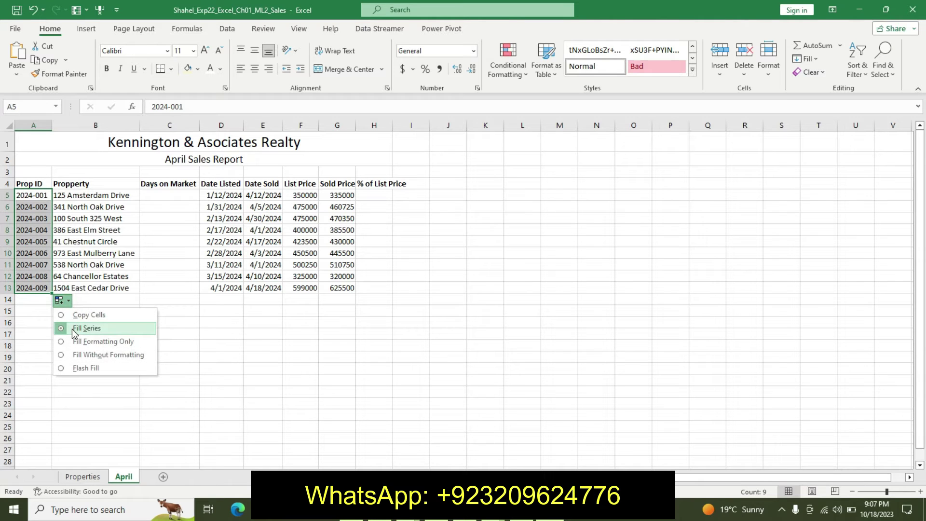
- Undo step 4's formatting and highlight step 5's first paragraph yellow
click(528, 512)
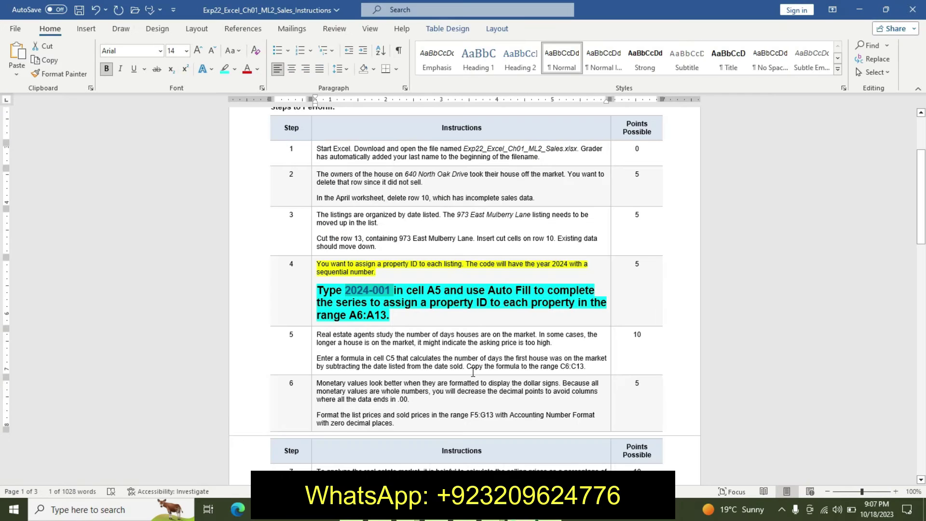
key(ctrl+z)
key(ctrl+z)
key(ctrl+z)
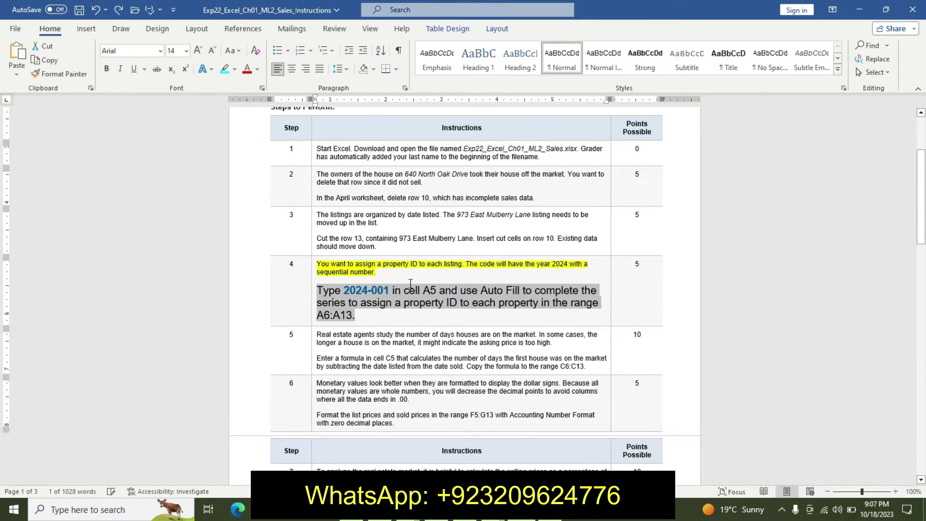
key(ctrl+z)
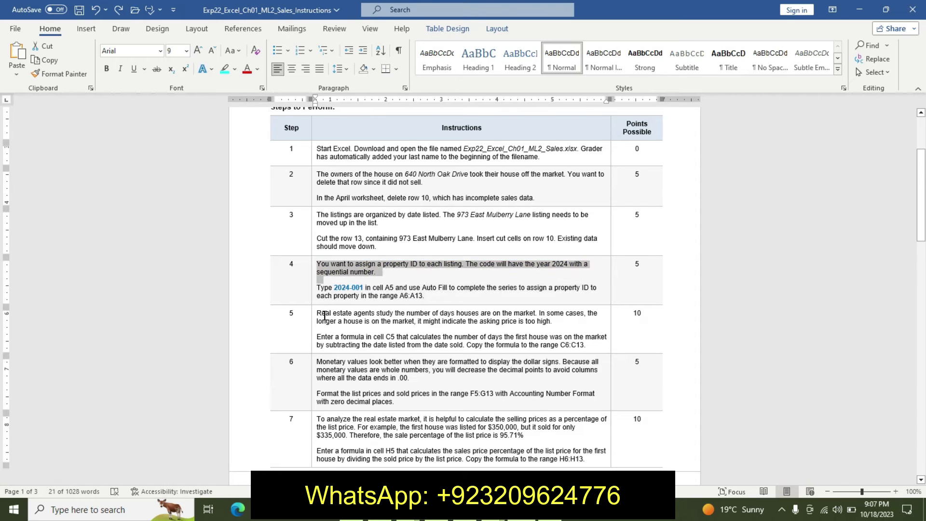
drag(319, 316, 560, 322)
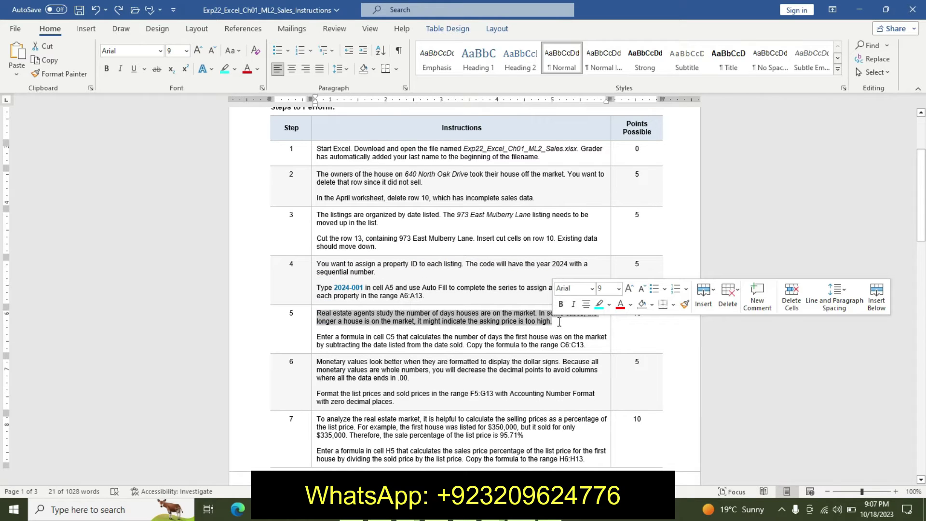
click(609, 305)
click(601, 318)
- Make step 5's formula instruction 14 pt, bold and cyan-highlighted
click(321, 337)
drag(321, 336, 586, 349)
click(649, 314)
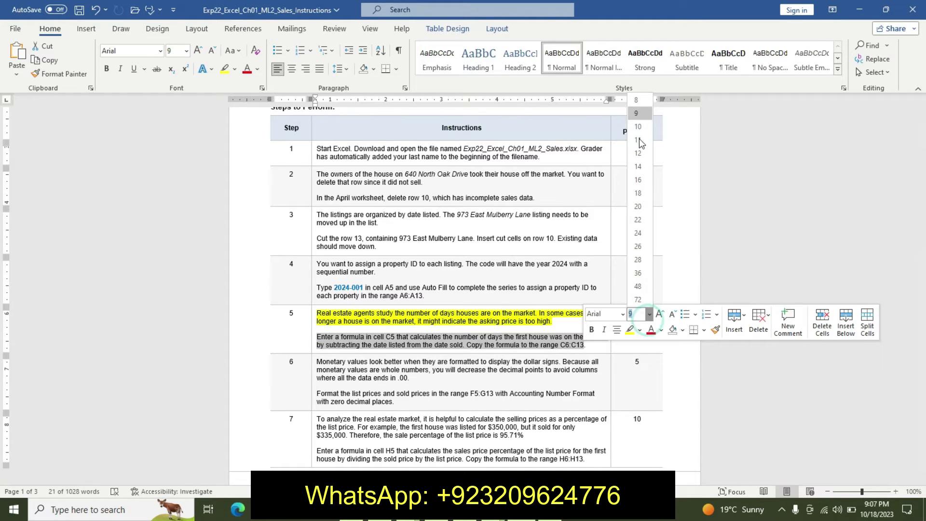
click(638, 167)
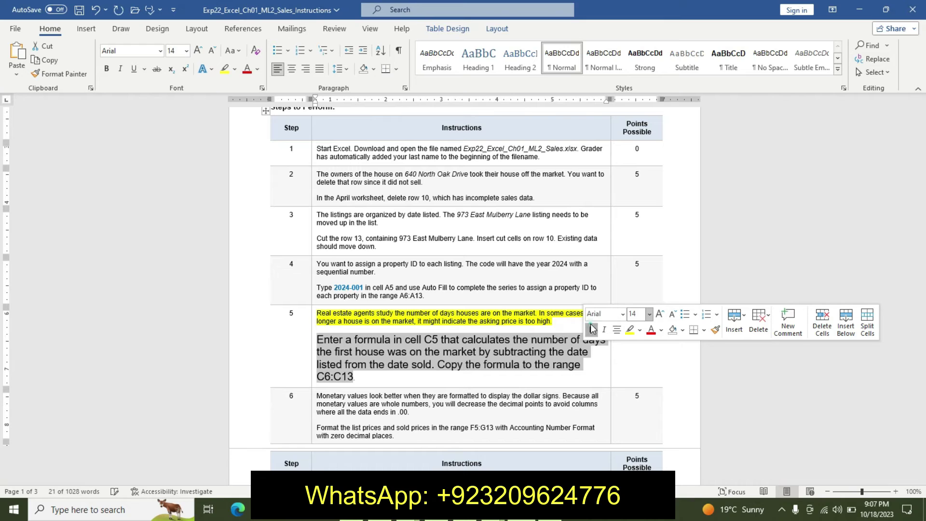
click(592, 329)
click(640, 330)
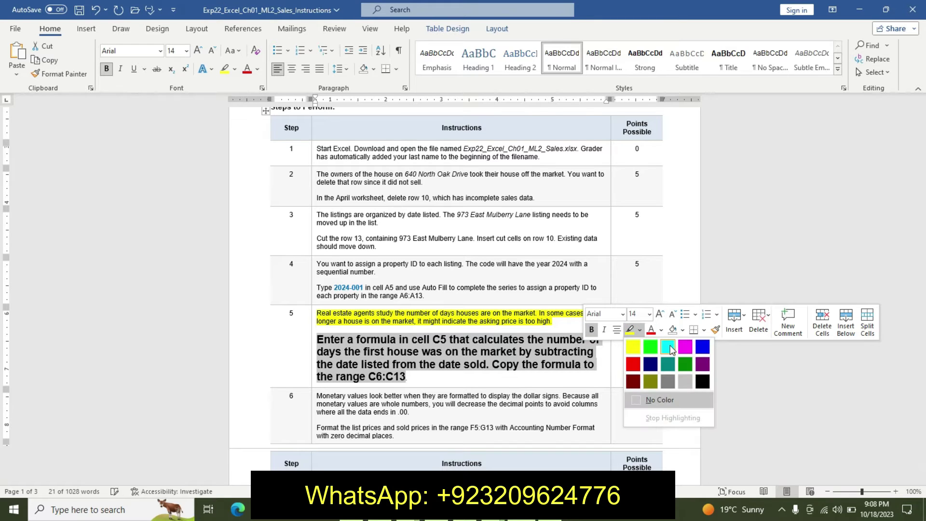
click(668, 347)
click(360, 338)
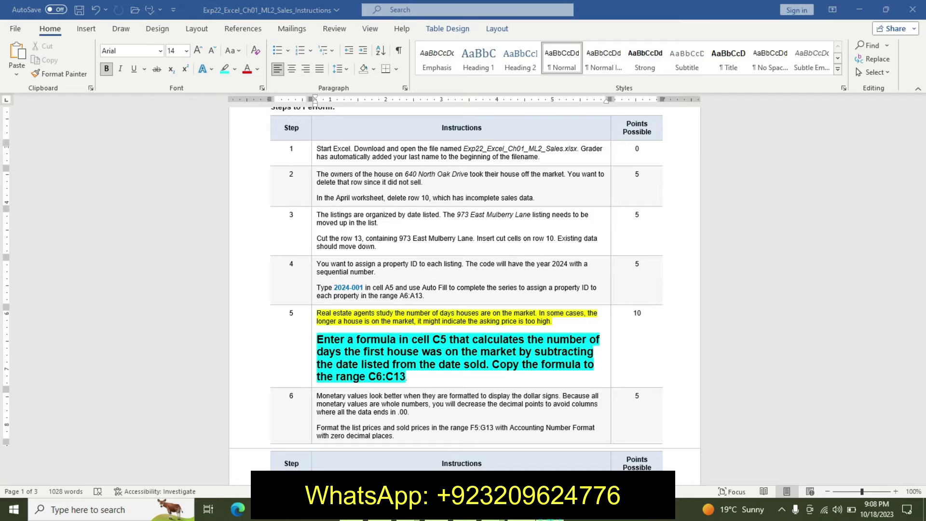
key(alt+Tab)
click(162, 193)
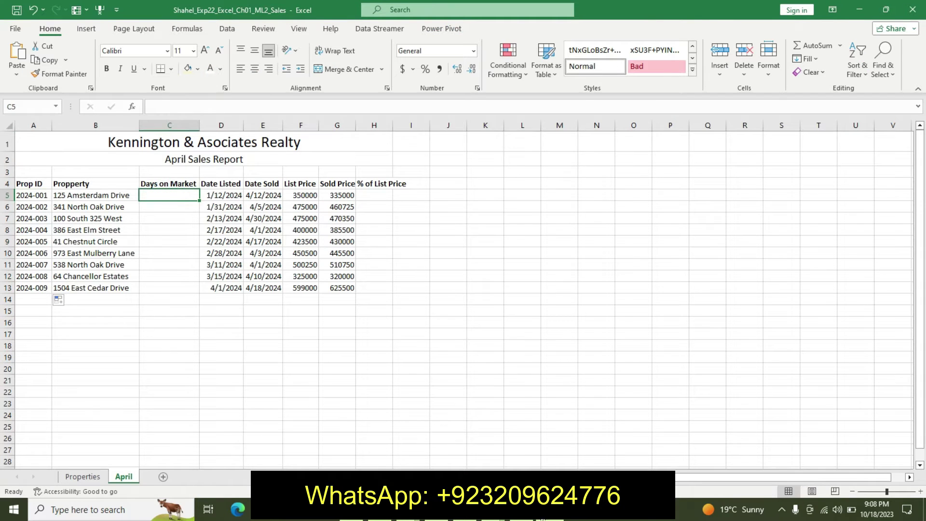
- Enter =E5-D5 in C5 to compute days on market
key(alt+Tab)
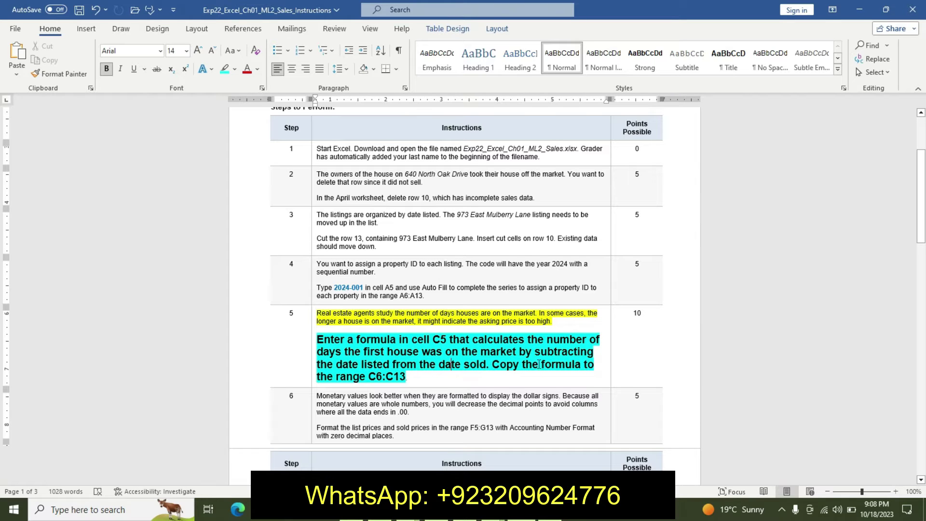
key(alt+Tab)
text(=)
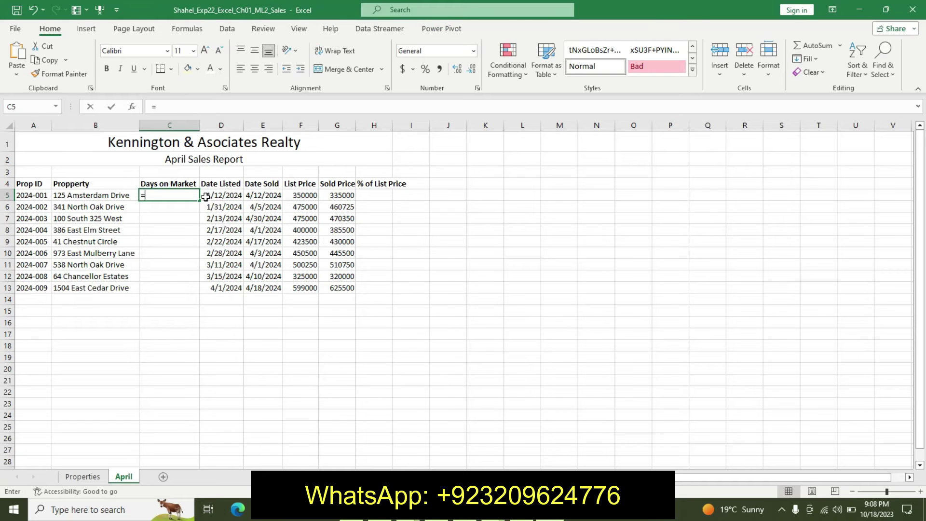
click(264, 195)
text(-)
click(235, 195)
key(Return)
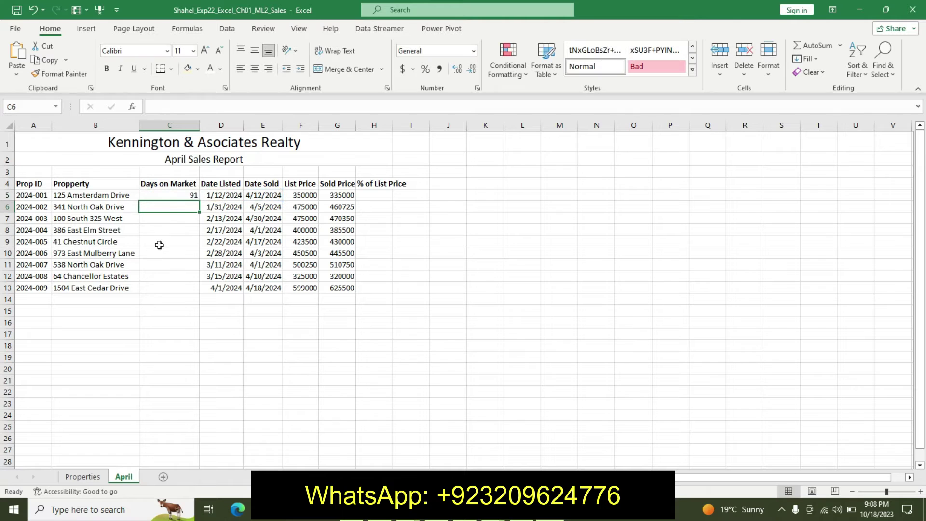
- Copy the C5 formula down through C13
key(alt+Tab)
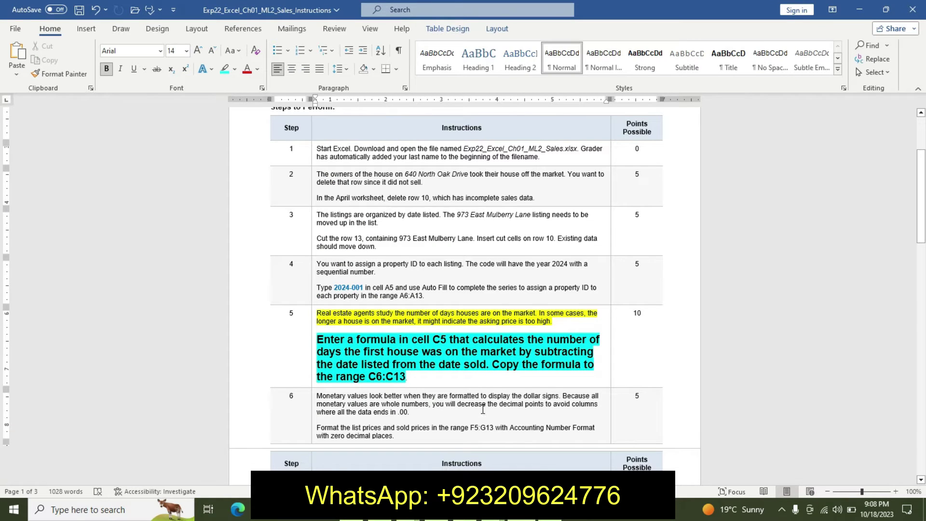
key(alt+Tab)
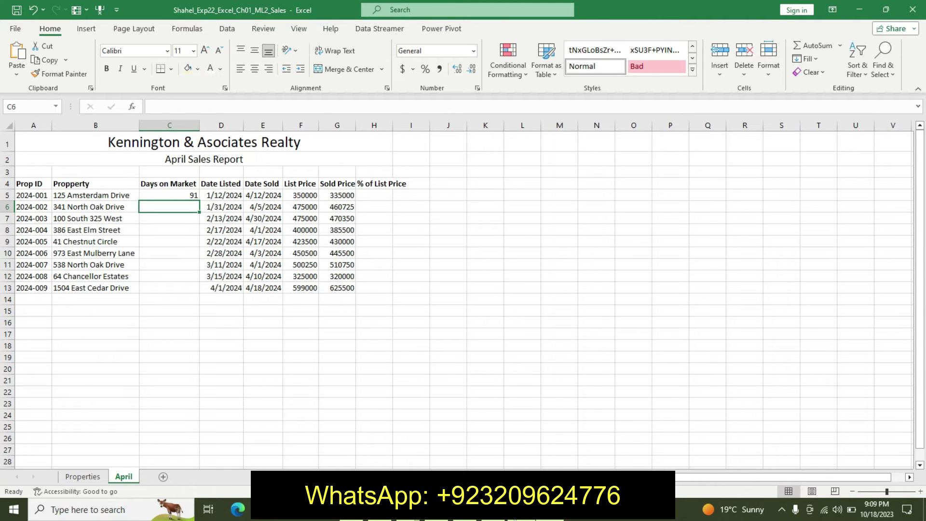
key(alt+Tab)
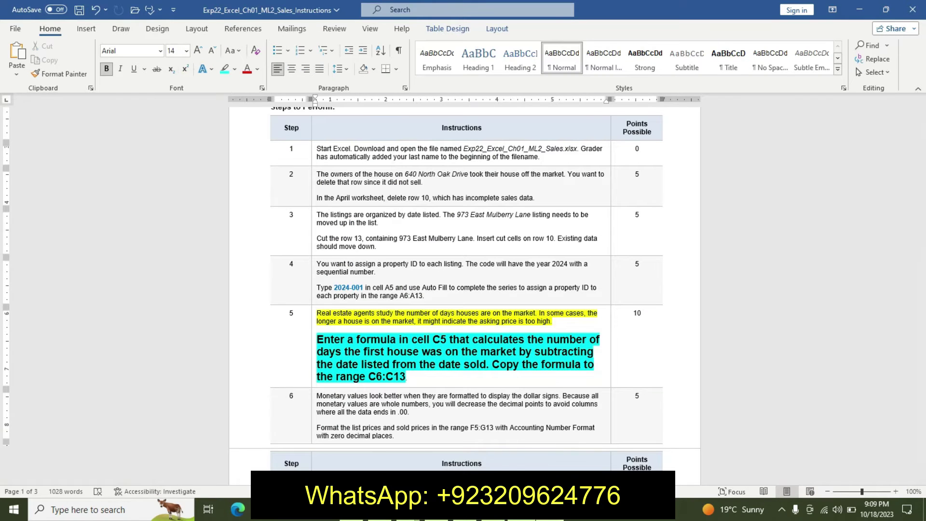
click(549, 451)
click(202, 195)
click(193, 195)
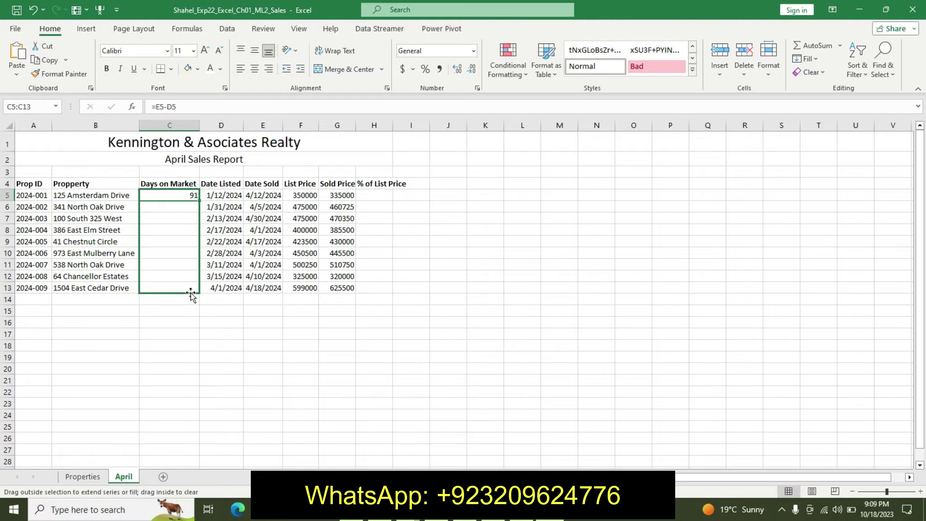
drag(198, 200, 193, 293)
key(alt+Tab)
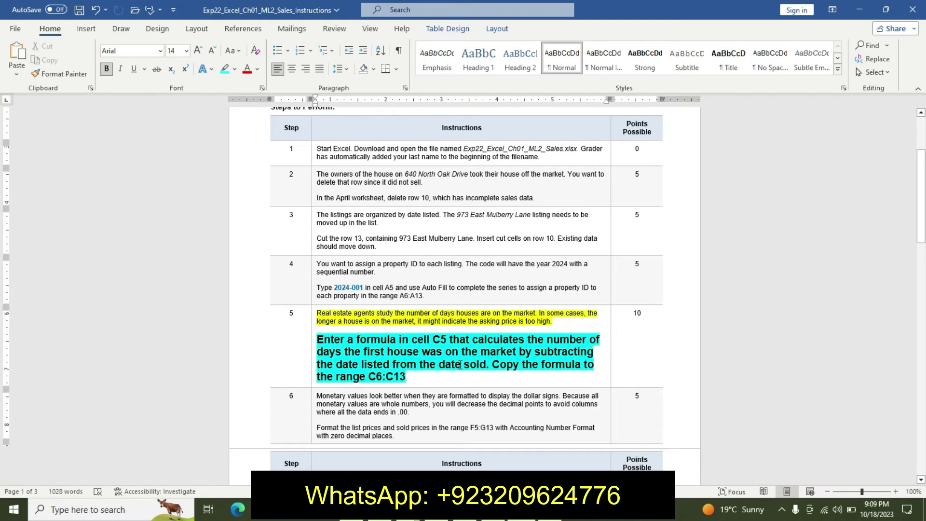
- Undo Step 5's markup and highlight Step 6's intro paragraph in yellow
key(ctrl+z)
key(ctrl+z)
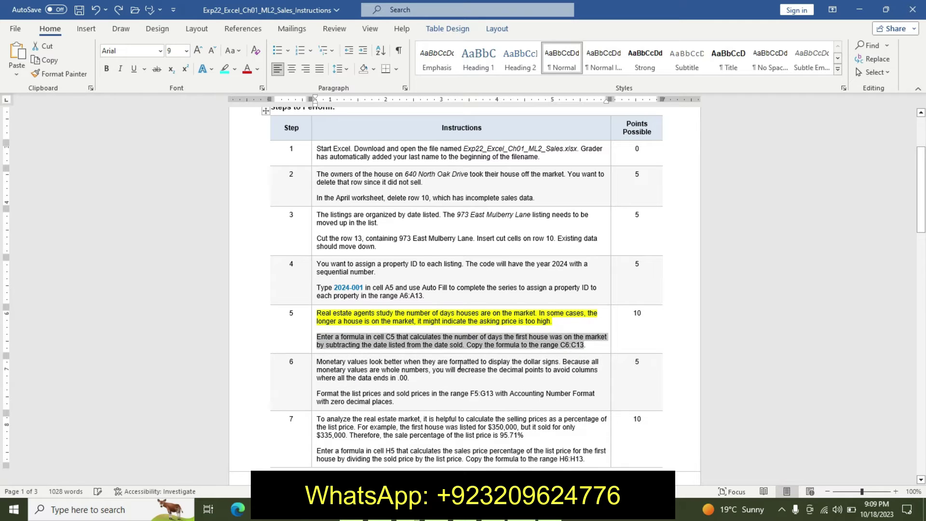
key(ctrl+z)
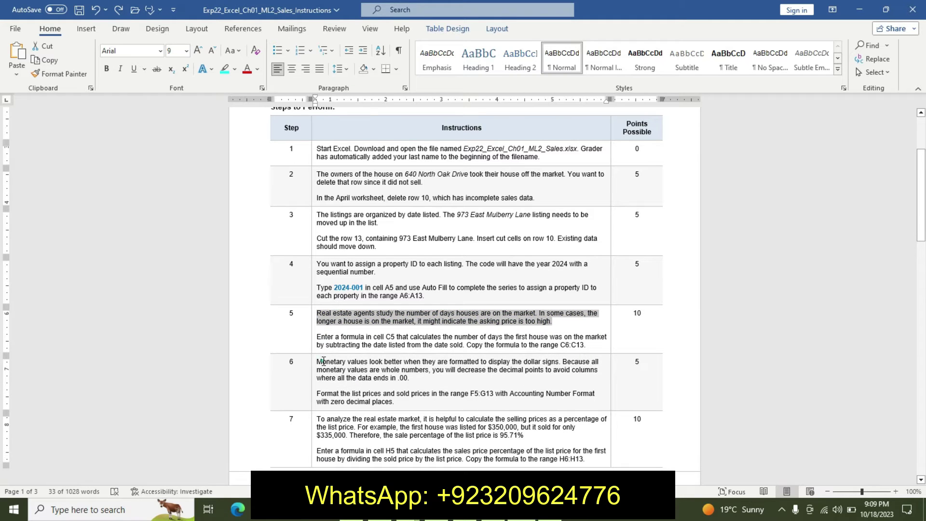
drag(317, 361, 409, 378)
click(463, 359)
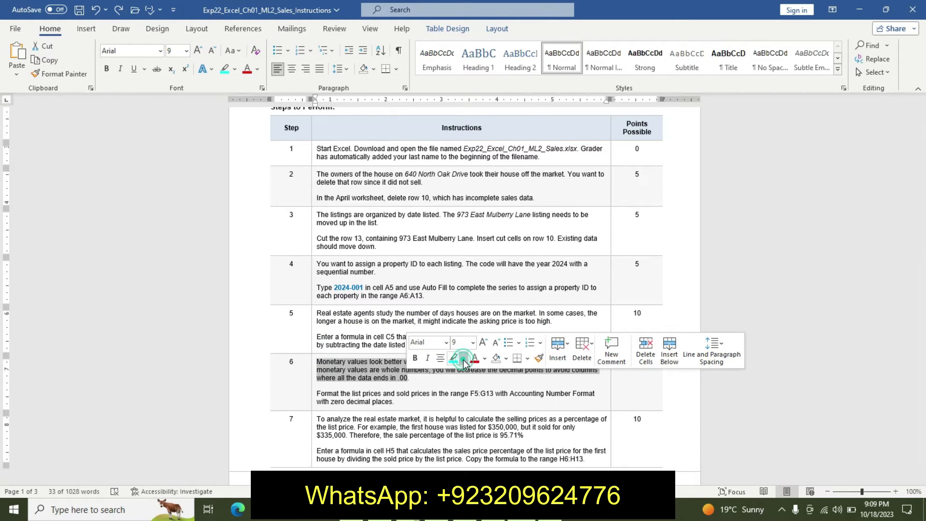
click(456, 374)
- Make Step 6's price-formatting paragraph bold, 12 pt, with turquoise highlight
drag(318, 393, 400, 401)
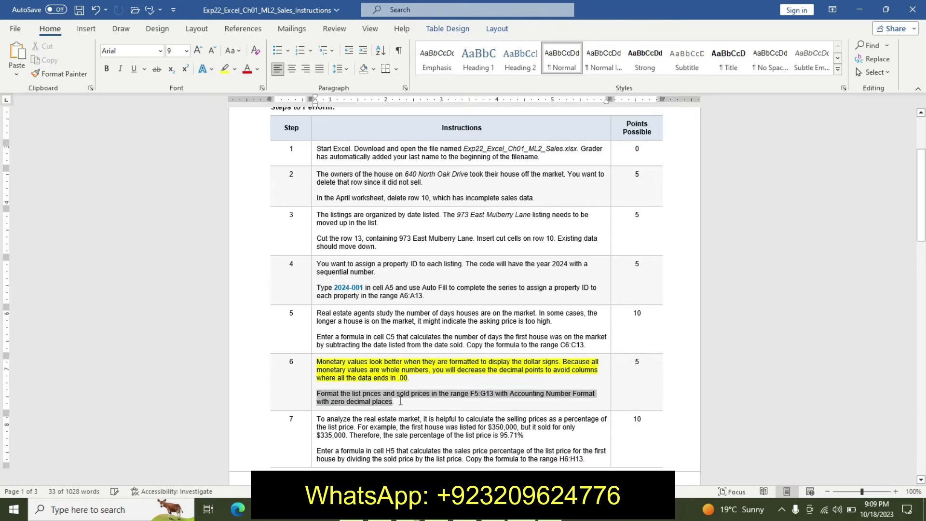
click(467, 365)
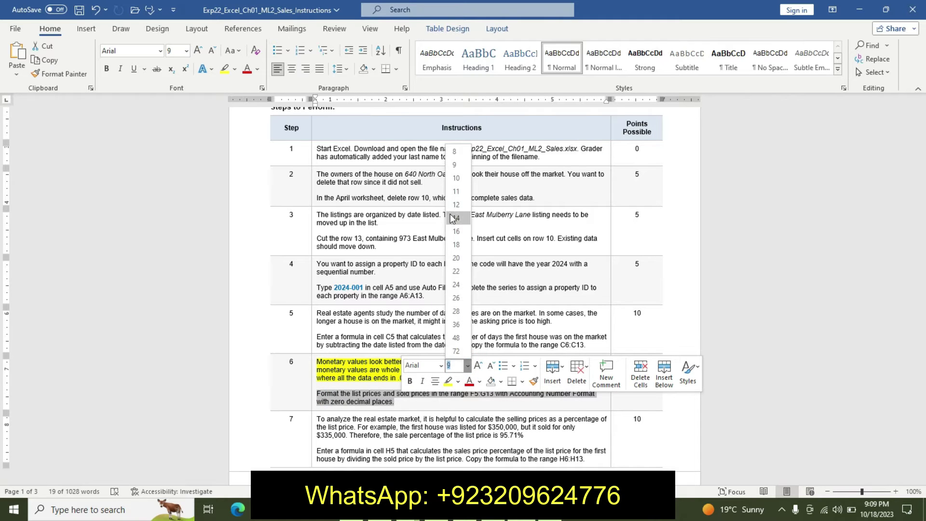
click(456, 204)
click(410, 381)
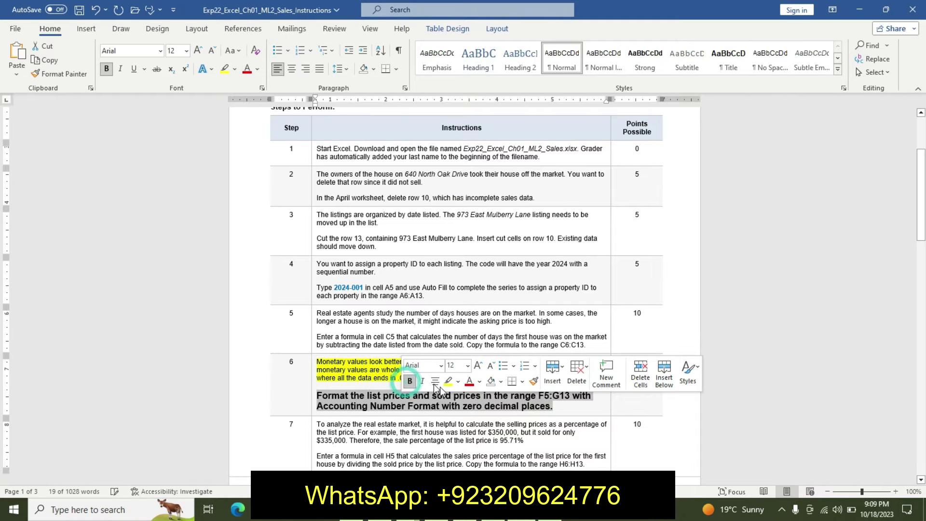
click(457, 382)
click(478, 393)
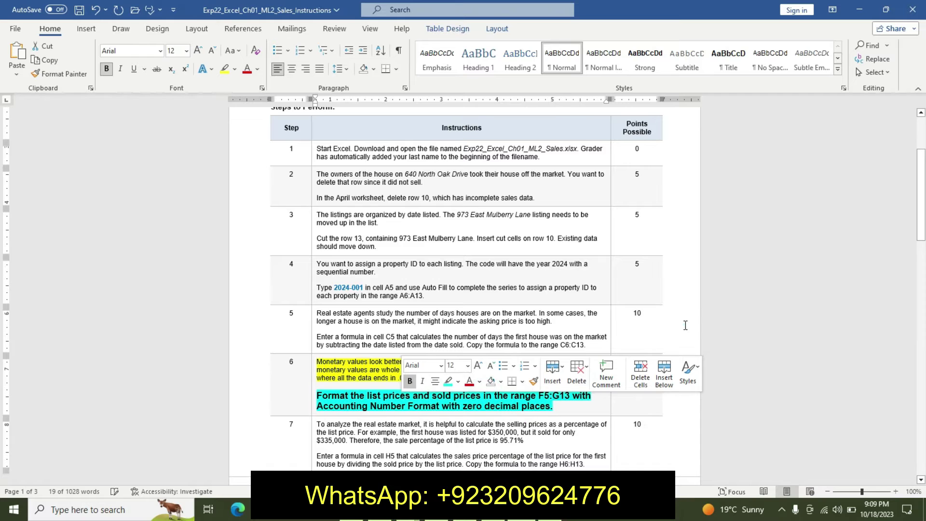
click(686, 326)
- Select the F5:G13 reference in Step 6 and bring up Excel's Name Box
drag(921, 222, 921, 224)
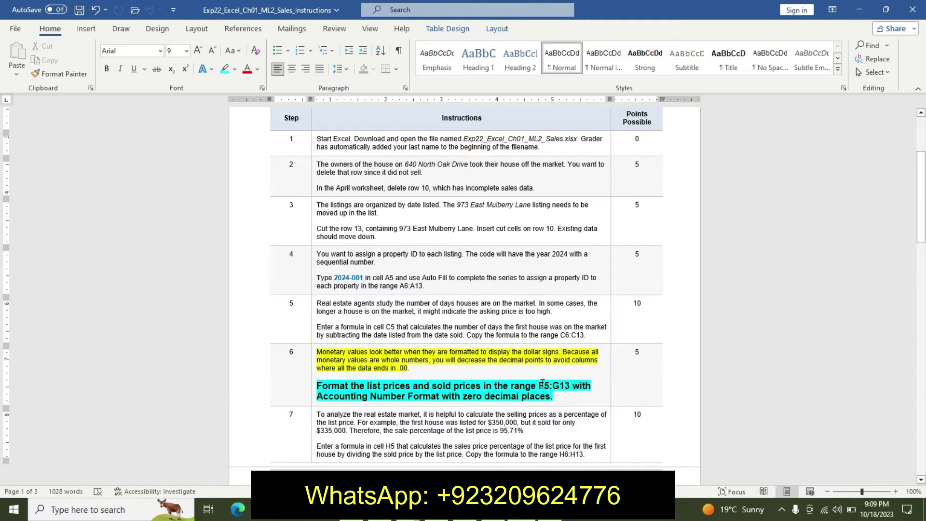
drag(539, 386, 571, 389)
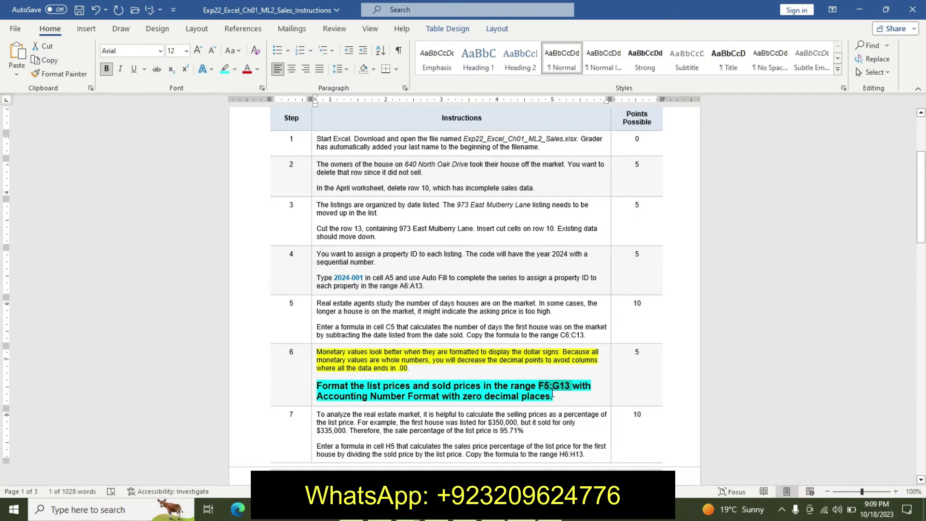
key(alt+Tab)
click(24, 105)
- Select F5:G13 via the Name Box and apply Accounting format with zero decimals, like $ 350,000
key(ctrl+v)
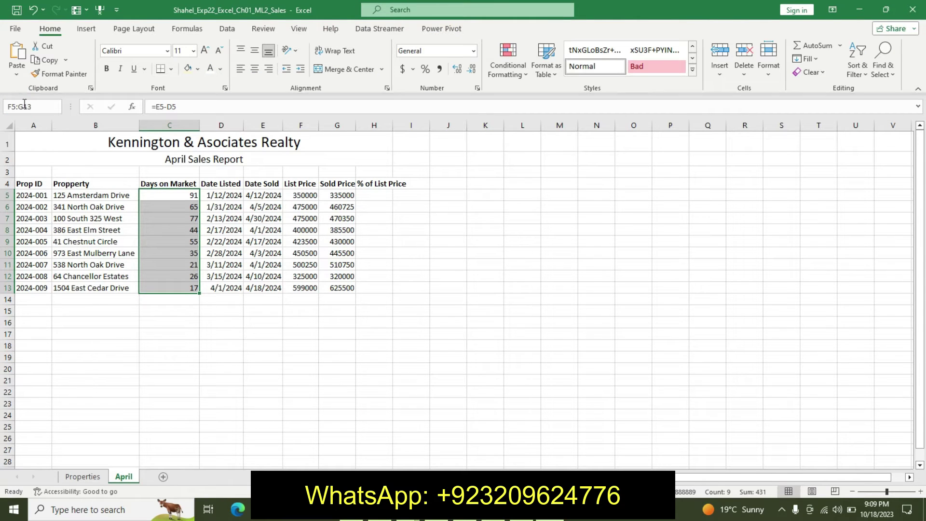
key(Return)
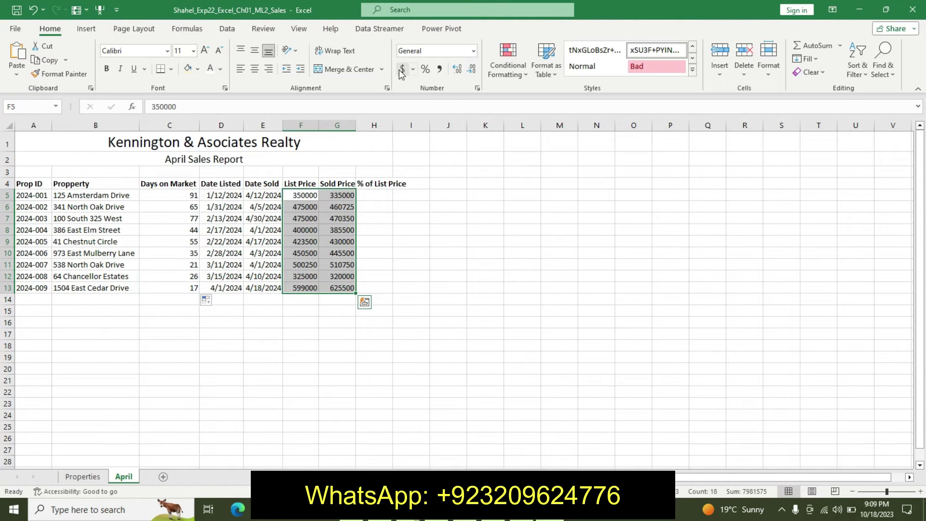
click(402, 70)
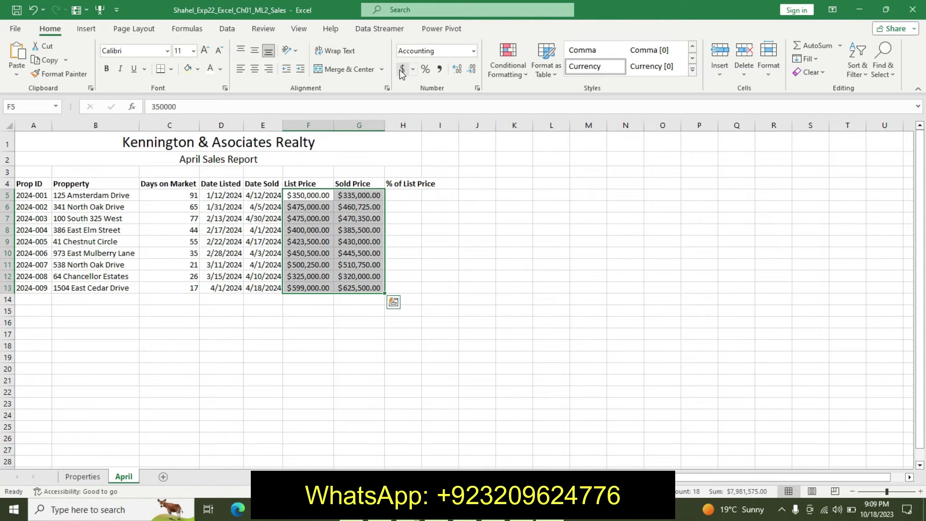
click(471, 69)
click(472, 69)
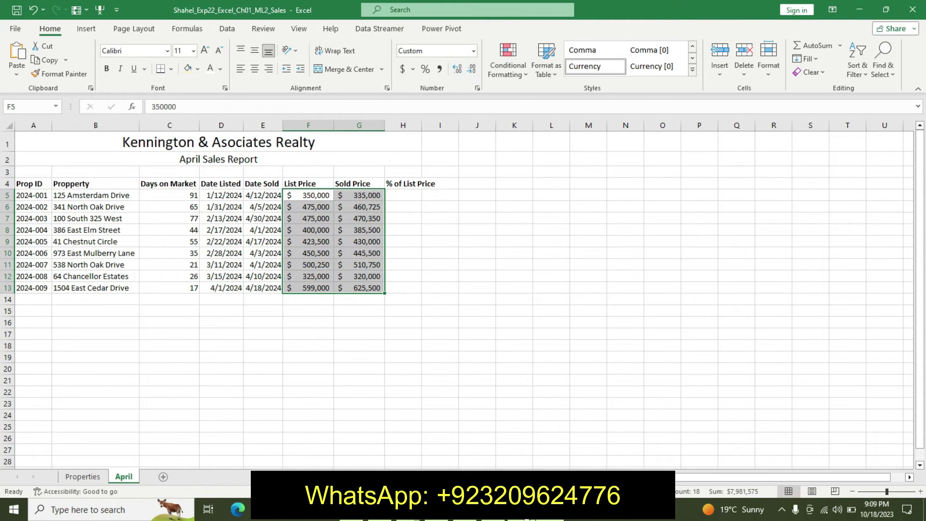
key(alt+Tab)
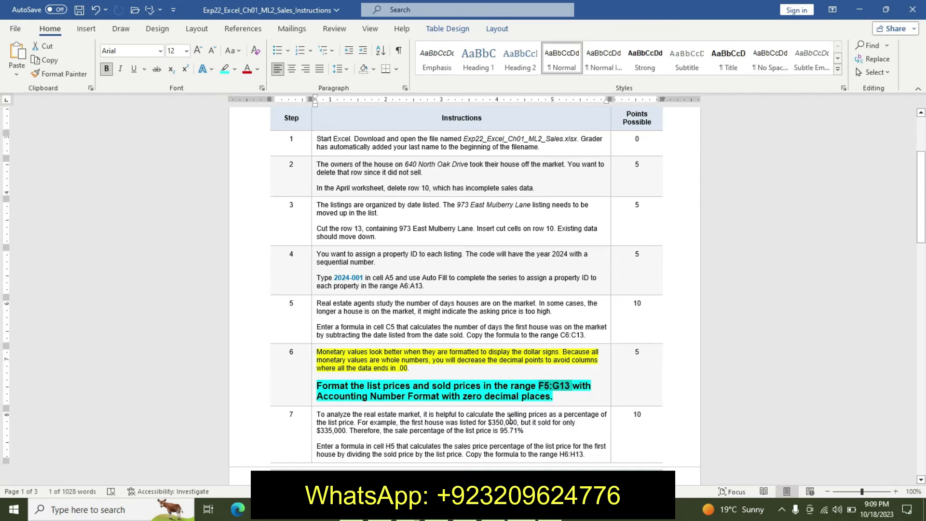
- Undo Step 6's markup and highlight Step 7's intro paragraph yellow
key(ctrl+z)
key(ctrl+z)
key(ctrl+z)
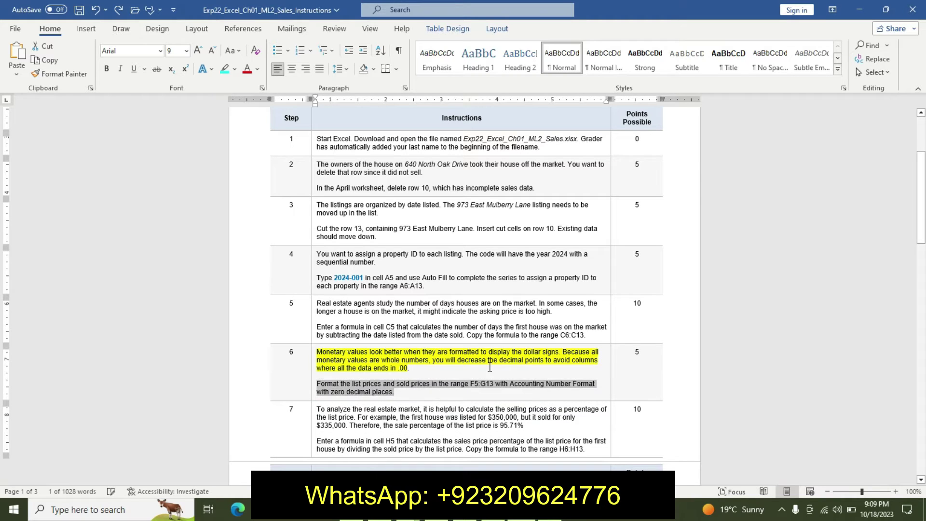
key(ctrl+z)
triple_click(319, 411)
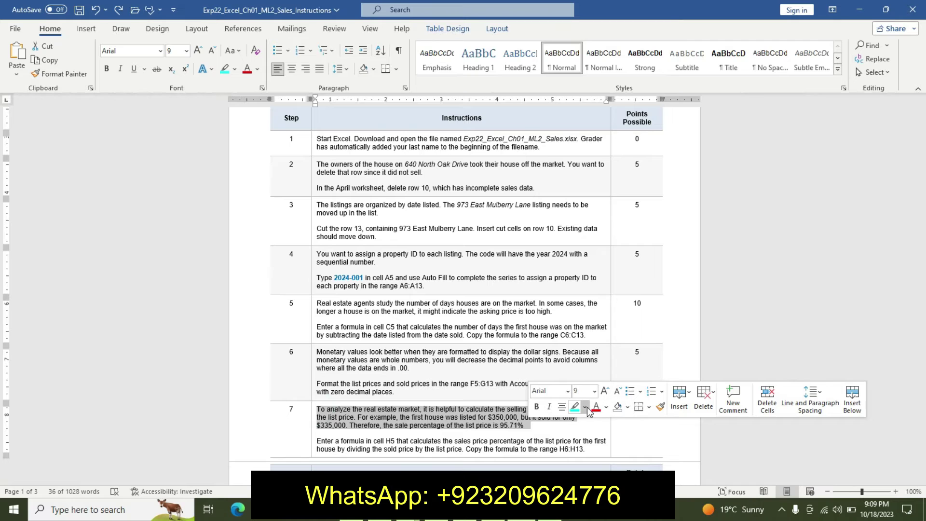
click(584, 407)
click(579, 320)
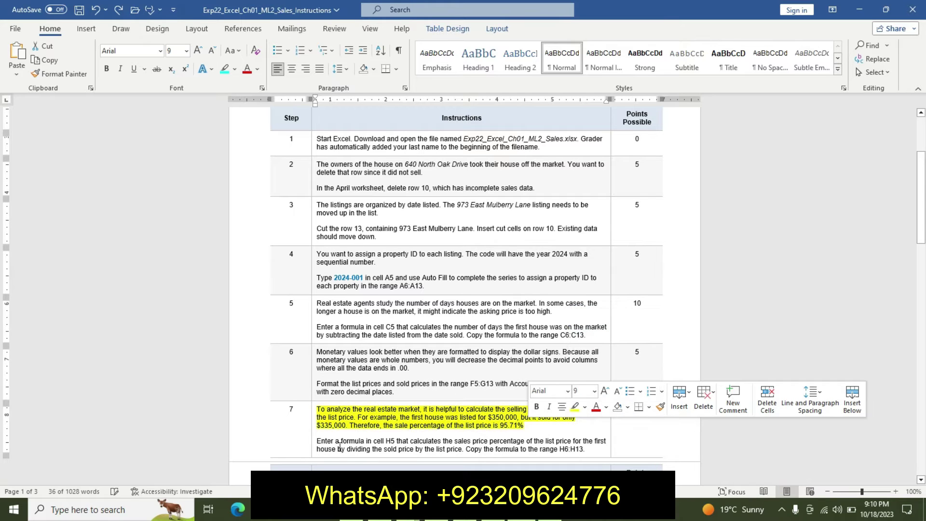
drag(330, 442, 512, 464)
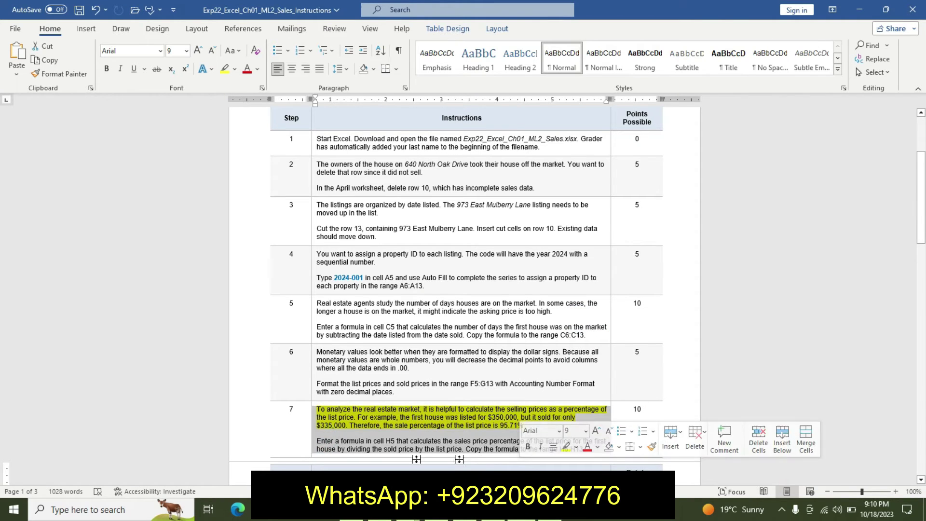
click(416, 448)
- Format Step 7's H5 formula instruction as bold 11 pt with turquoise highlight
drag(319, 443, 582, 448)
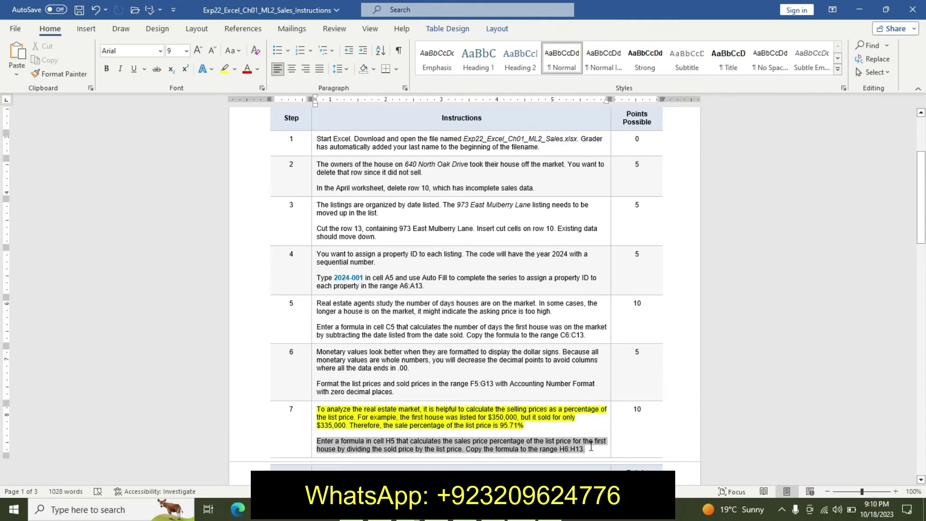
click(656, 411)
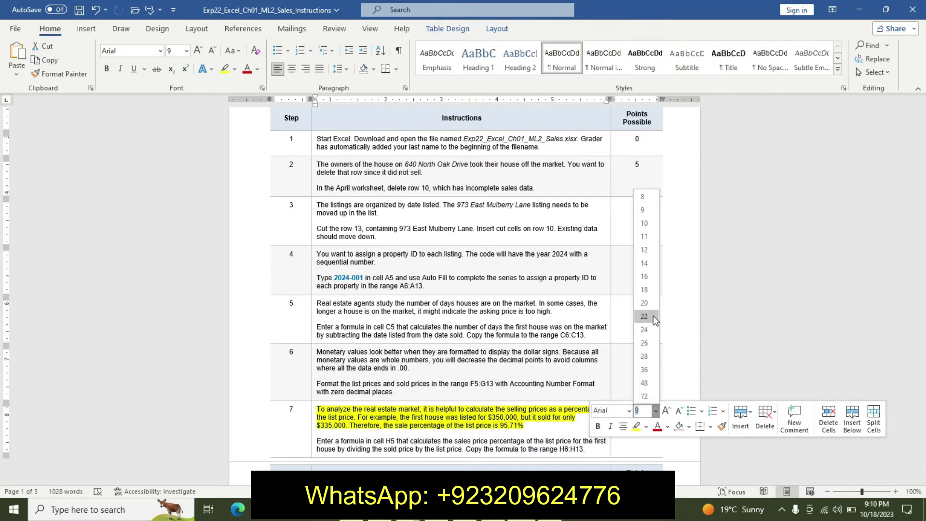
click(645, 236)
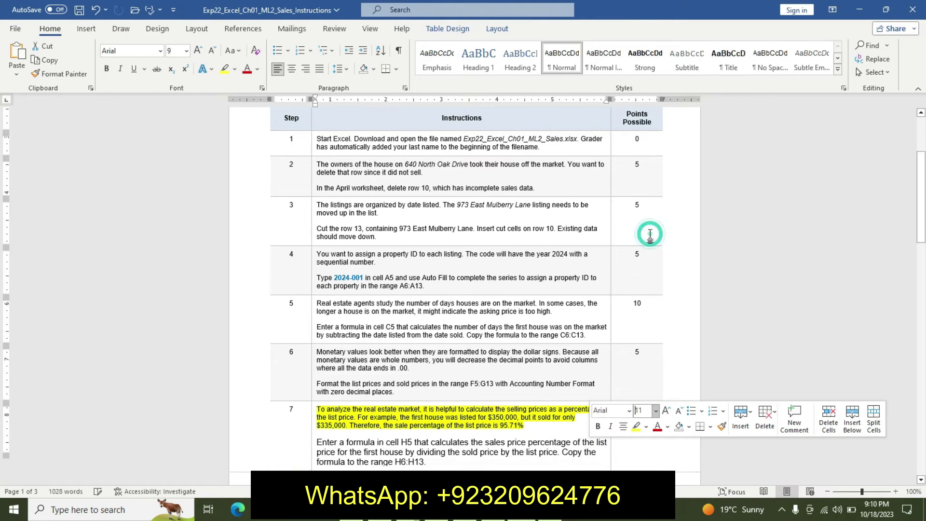
click(597, 427)
click(647, 427)
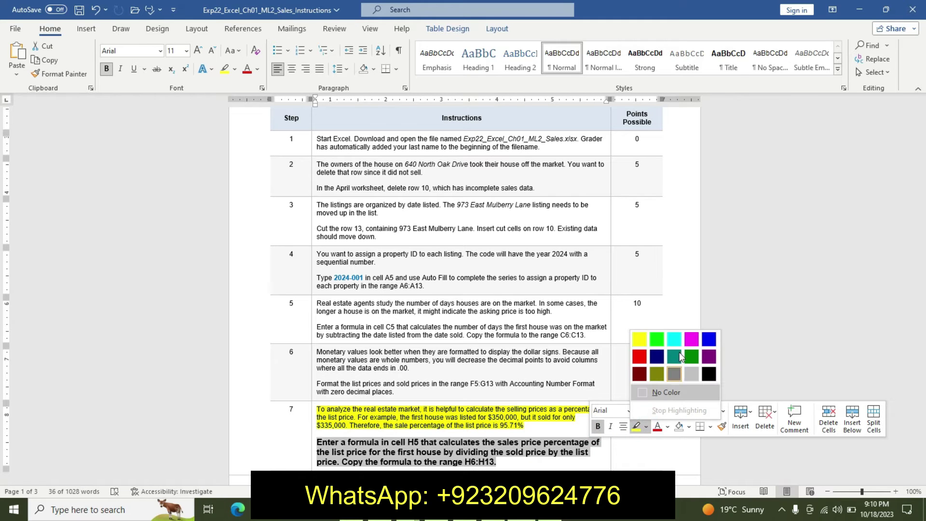
click(674, 340)
click(664, 254)
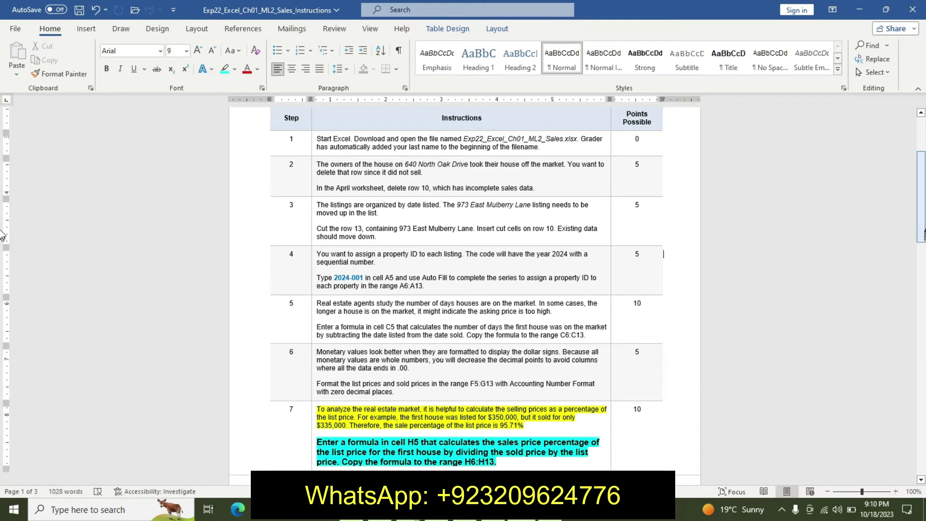
drag(924, 235, 924, 241)
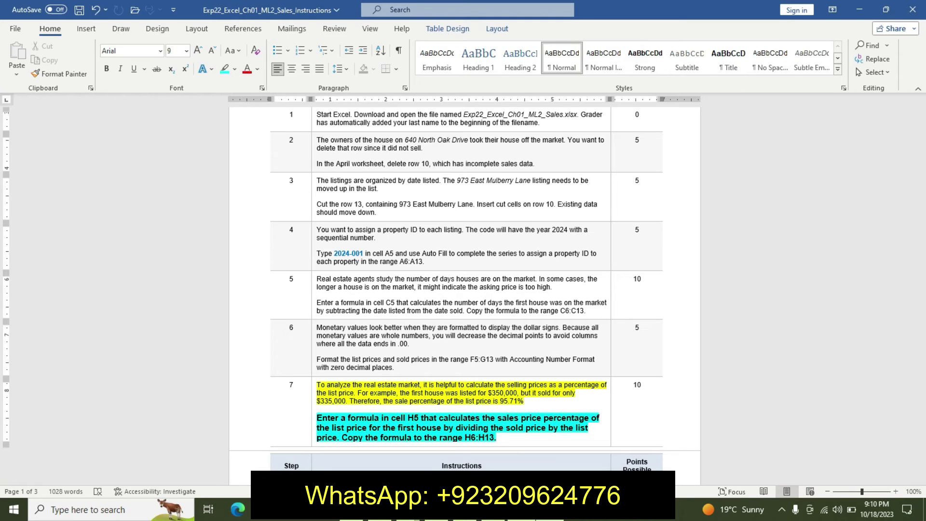
key(alt+Tab)
- Enter the formula =F5/G5 in H5 under % of List Price, returning 1.044776
click(413, 196)
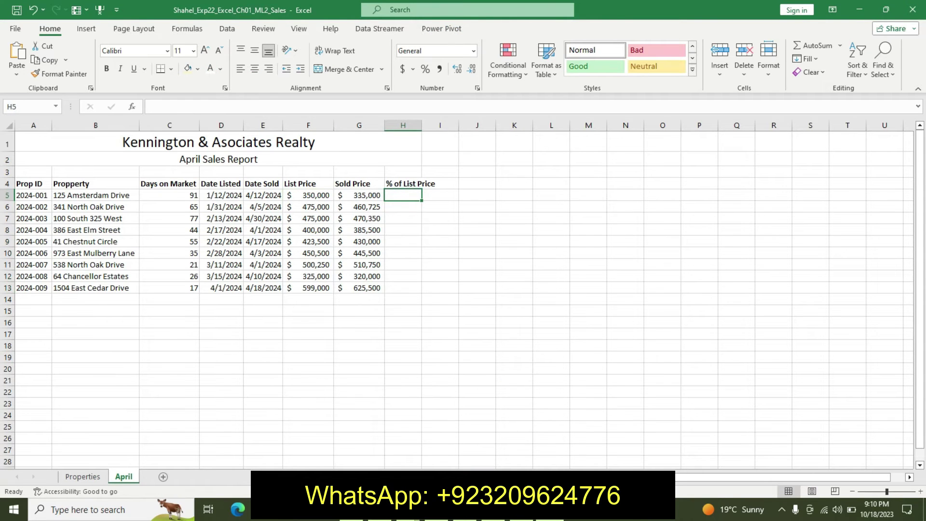
key(alt+Tab)
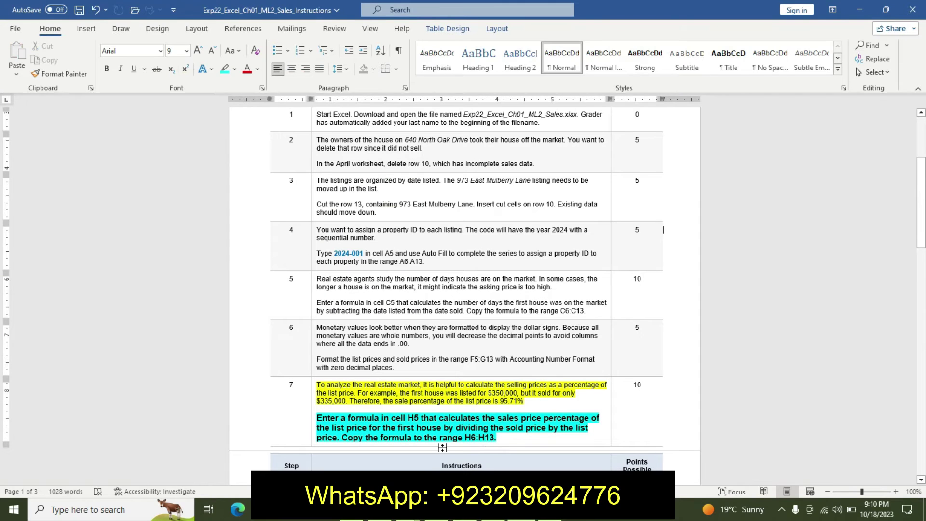
drag(469, 429, 546, 428)
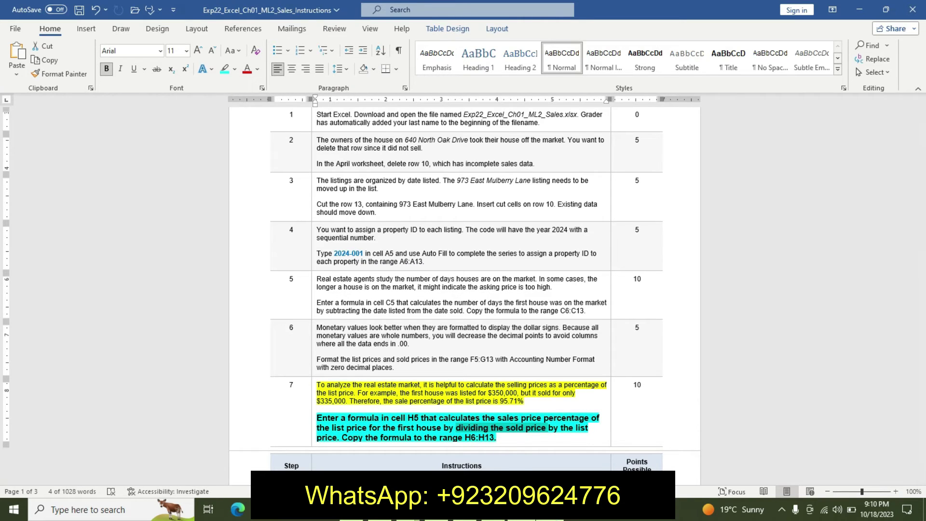
key(alt+Tab)
text(=)
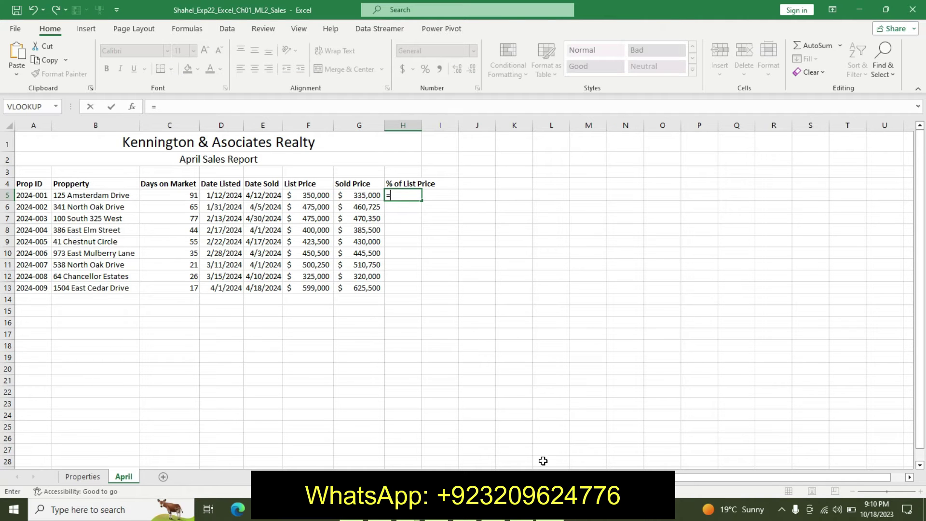
key(alt+Tab)
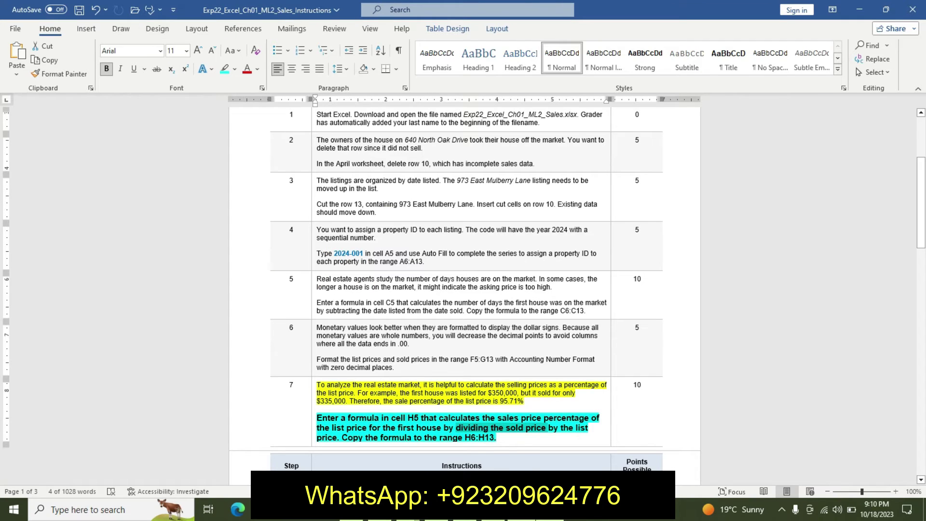
mouse_move(376, 510)
click(579, 434)
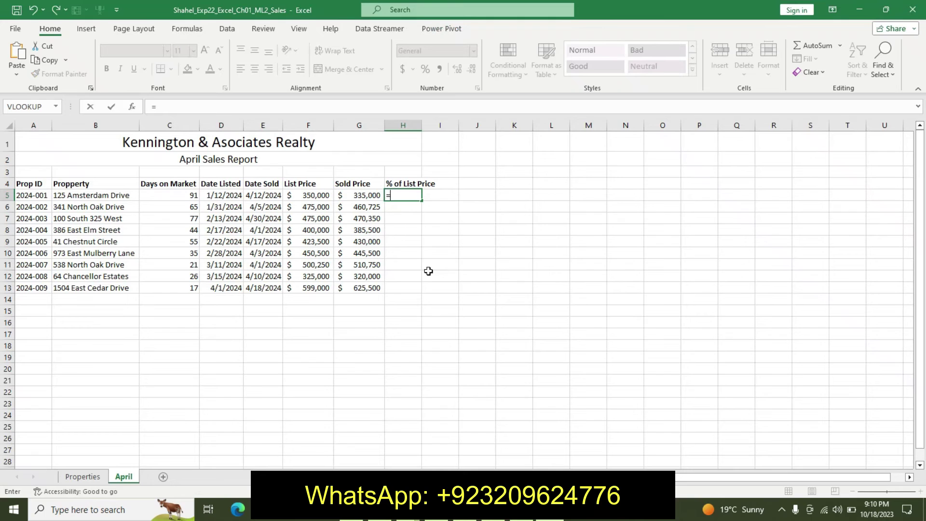
click(316, 194)
text(/)
click(351, 194)
key(Return)
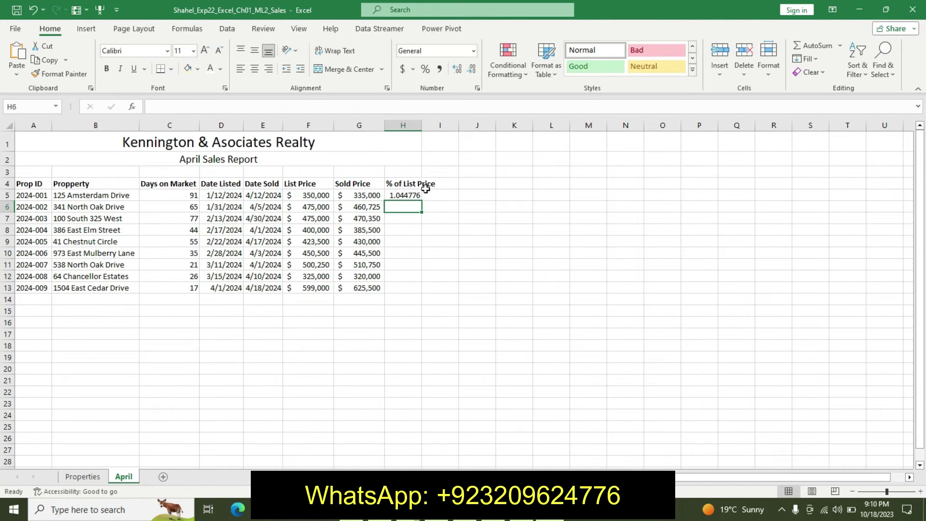
click(408, 195)
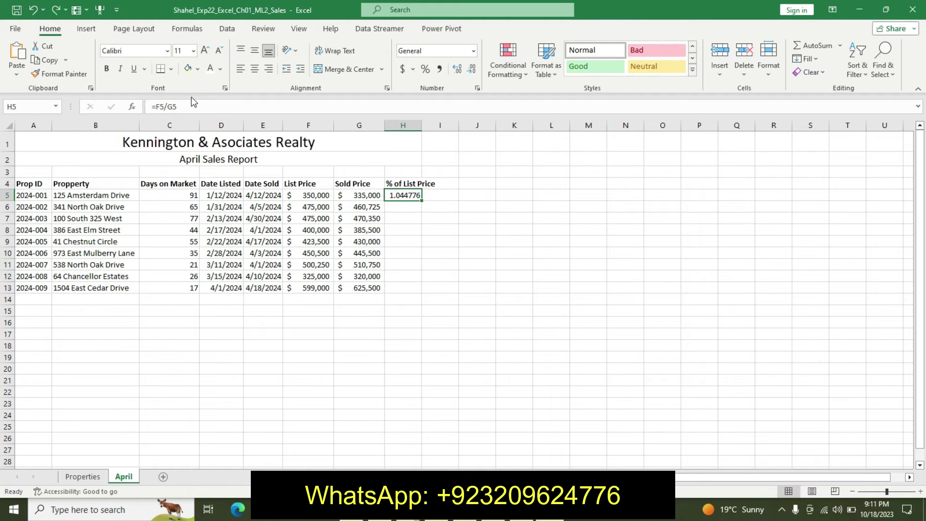
- Correct H5's formula to =G5/F5, sold price over list price
click(169, 106)
key(BackSpace)
key(BackSpace)
key(BackSpace)
text(/)
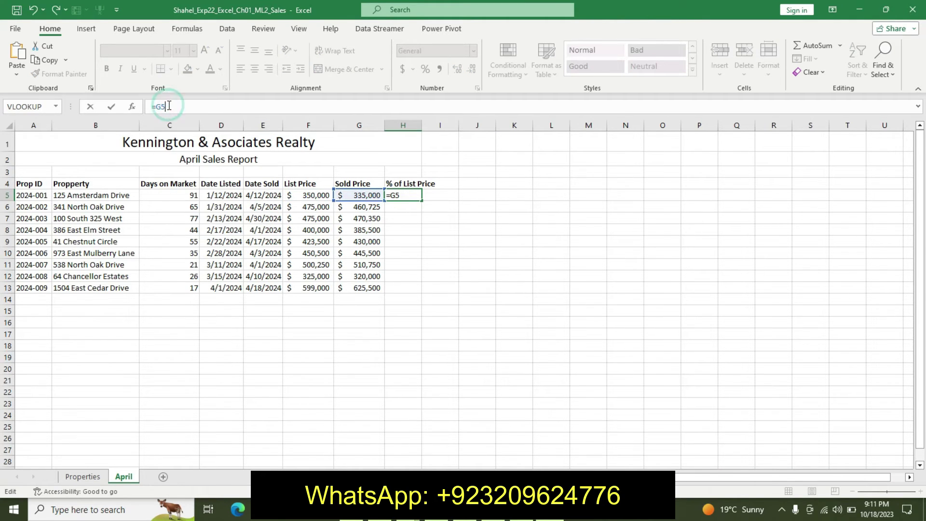
click(316, 195)
- Fill the H5 formula down to H13 and undo Step 7's markup in Word
click(412, 194)
key(alt+Tab)
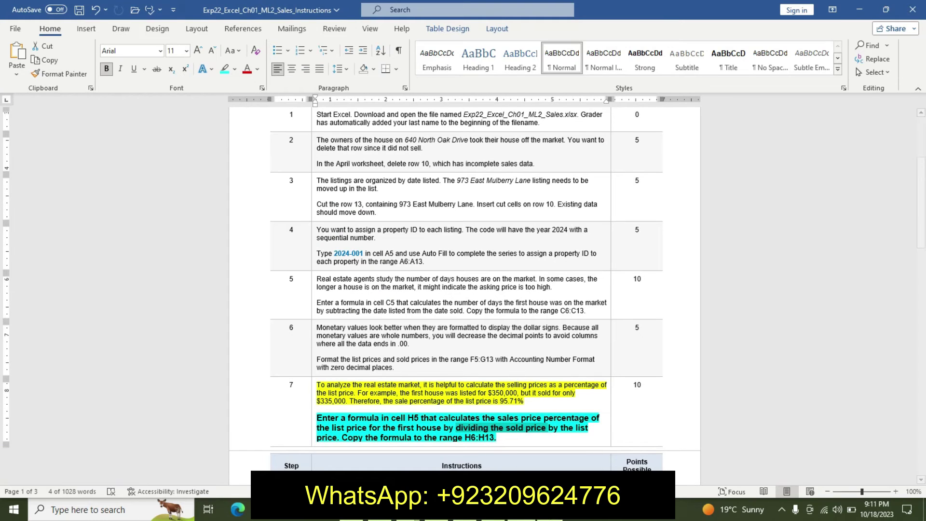
key(alt+Tab)
drag(422, 203, 418, 291)
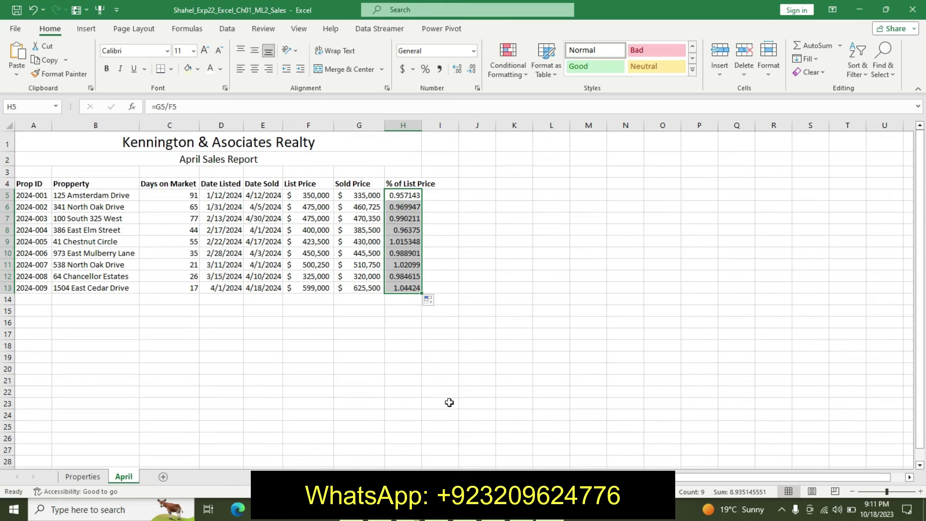
key(alt+Tab)
key(ctrl+z)
key(ctrl+z)
key(ctrl+z)
key(ctrl+z)
key(ctrl+z)
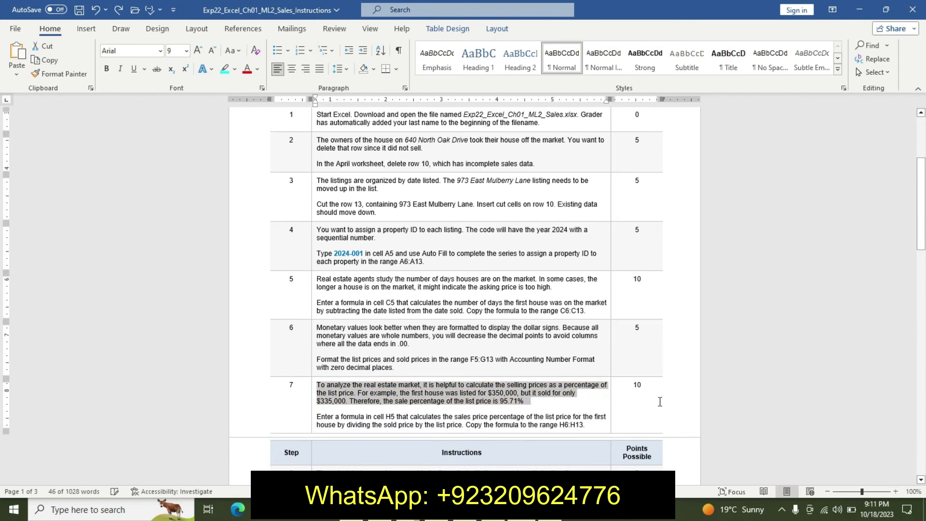
- Highlight step 8's explanatory paragraph in yellow
mouse_move(921, 246)
mouse_down()
mouse_move(924, 331)
mouse_move(924, 307)
mouse_up()
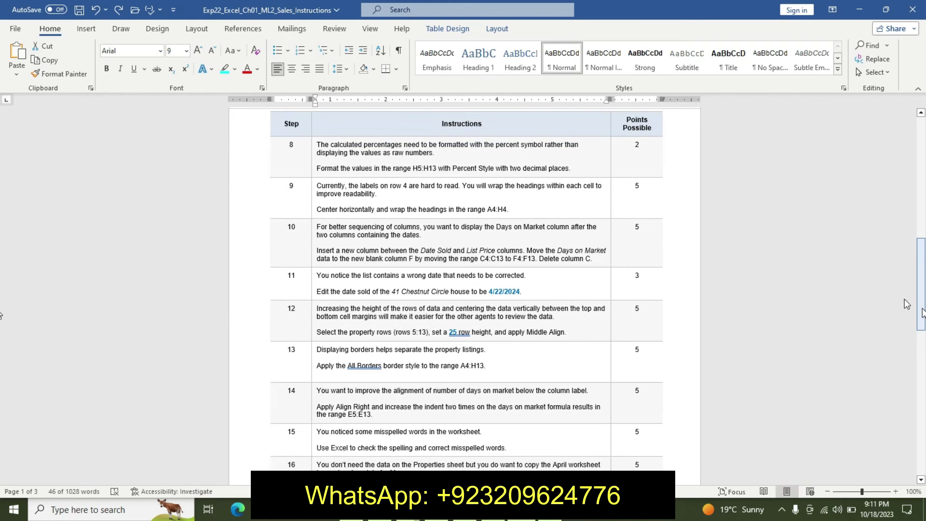
drag(317, 144, 437, 154)
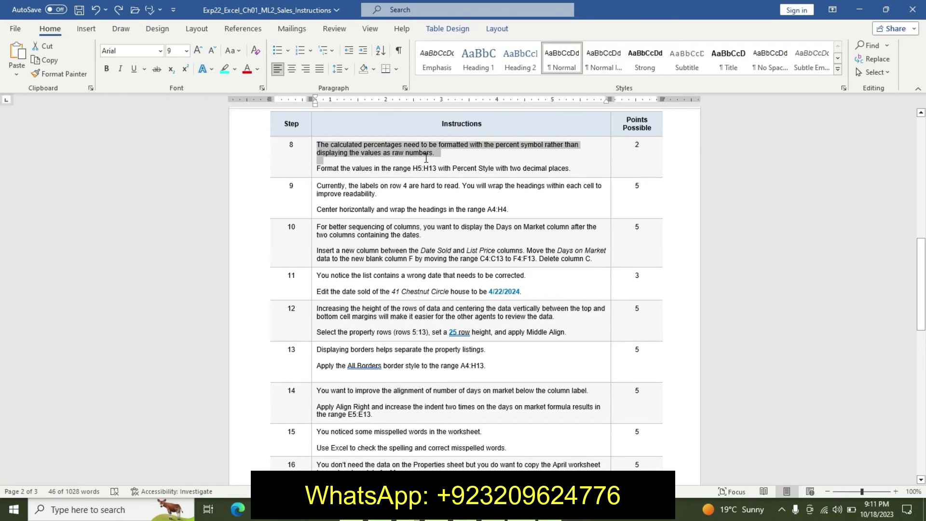
click(483, 139)
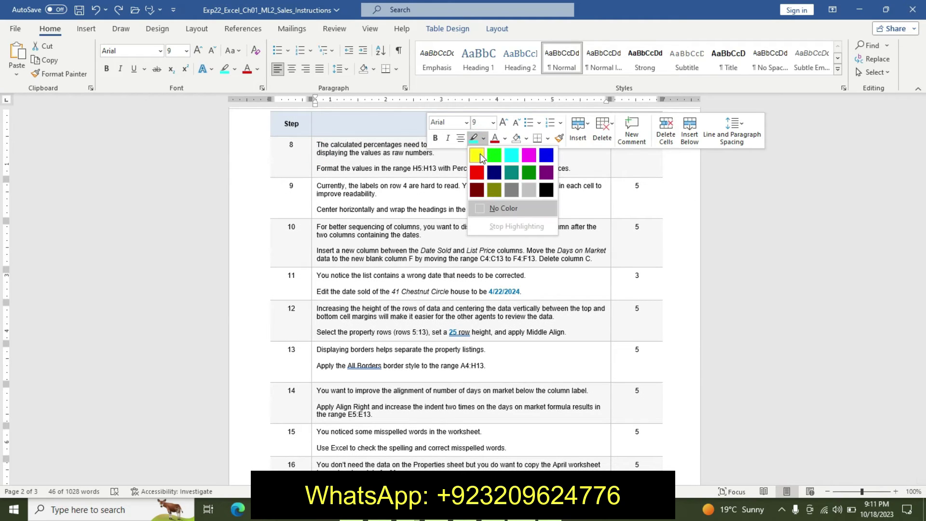
click(478, 153)
click(436, 153)
- Make step 8's Percent Style instruction bold, 14 pt, with turquoise highlight
drag(317, 168, 584, 171)
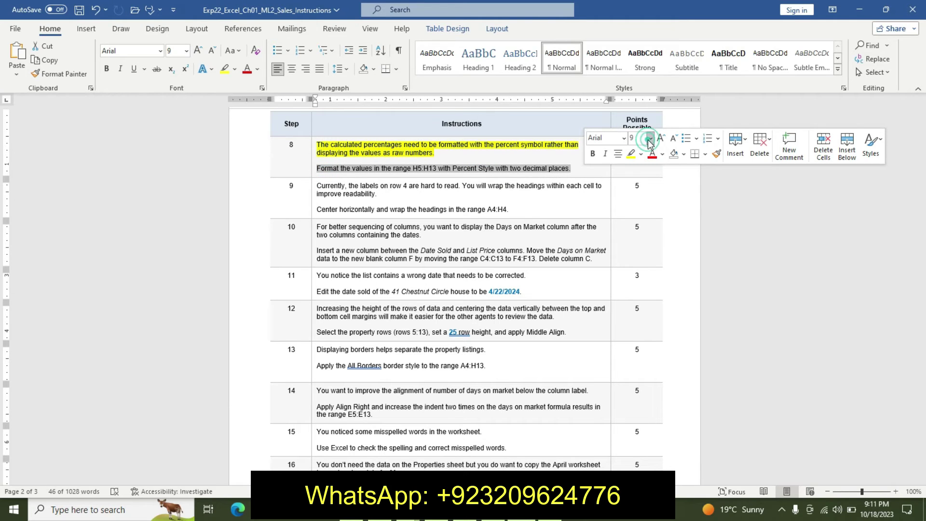
click(651, 138)
click(639, 219)
click(592, 154)
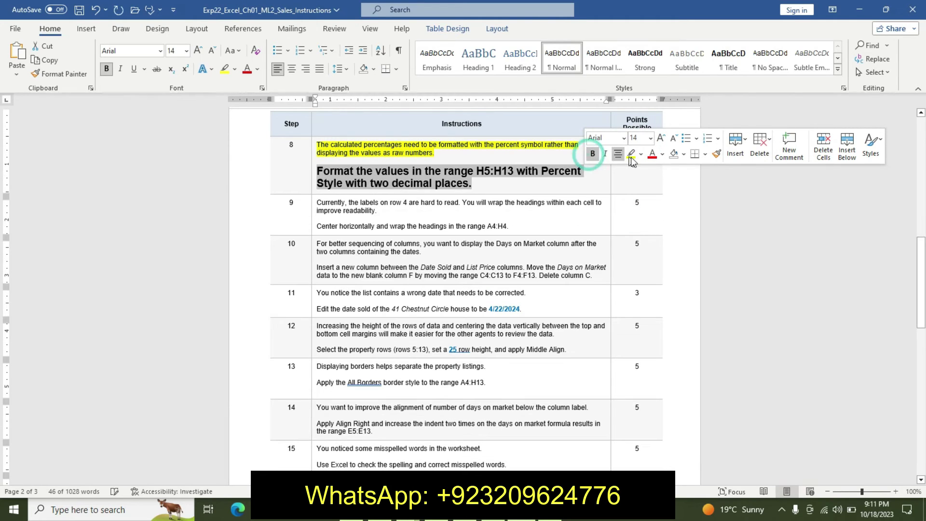
click(641, 154)
click(669, 170)
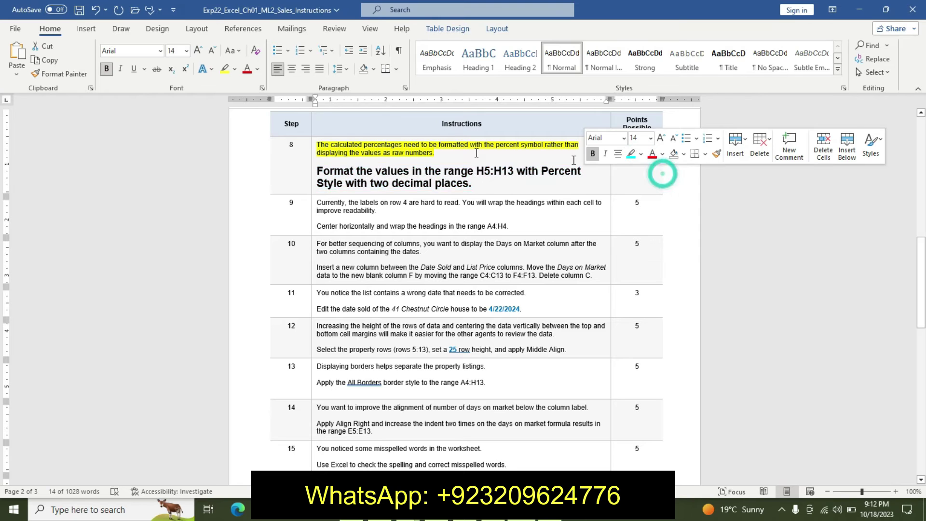
click(488, 166)
- Select the H5:H13 reference and bring up Excel's Name Box
drag(477, 173, 515, 174)
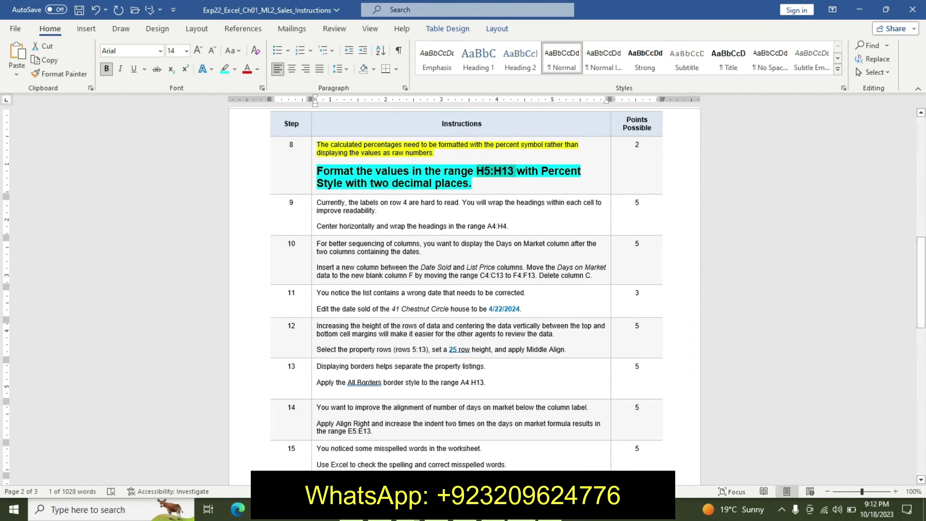
key(alt+Tab)
click(21, 108)
- Format H5:H13 as percentages with two decimals, then undo step 8's markup in Word
key(Return)
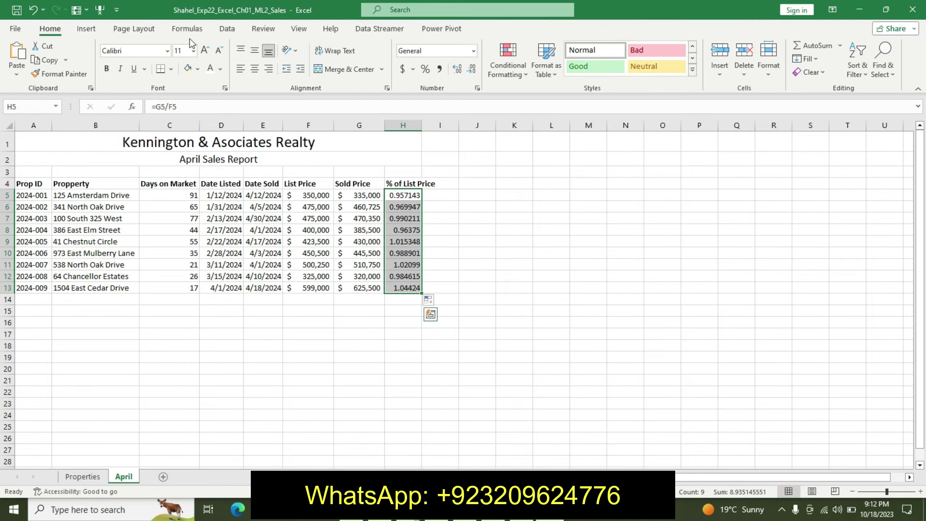
click(424, 71)
click(457, 69)
click(457, 69)
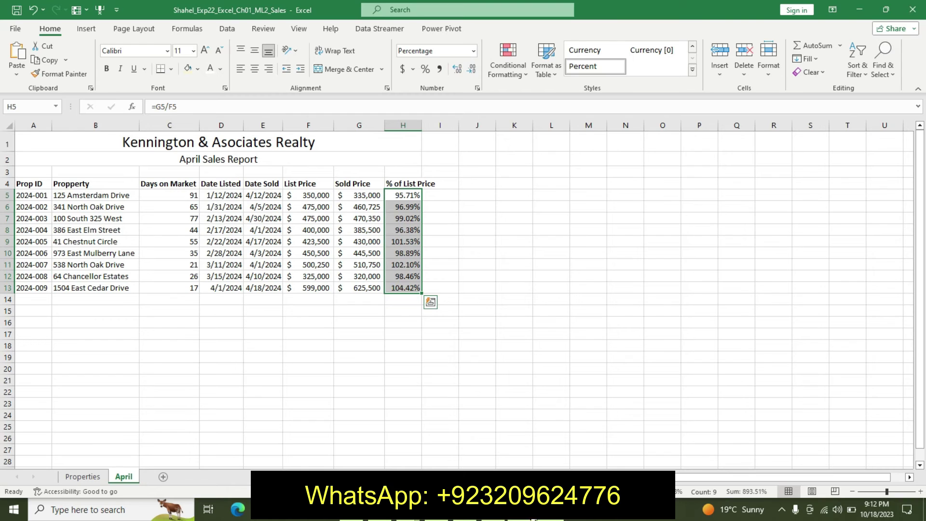
click(524, 519)
key(ctrl+z)
key(ctrl+z)
key(ctrl+z)
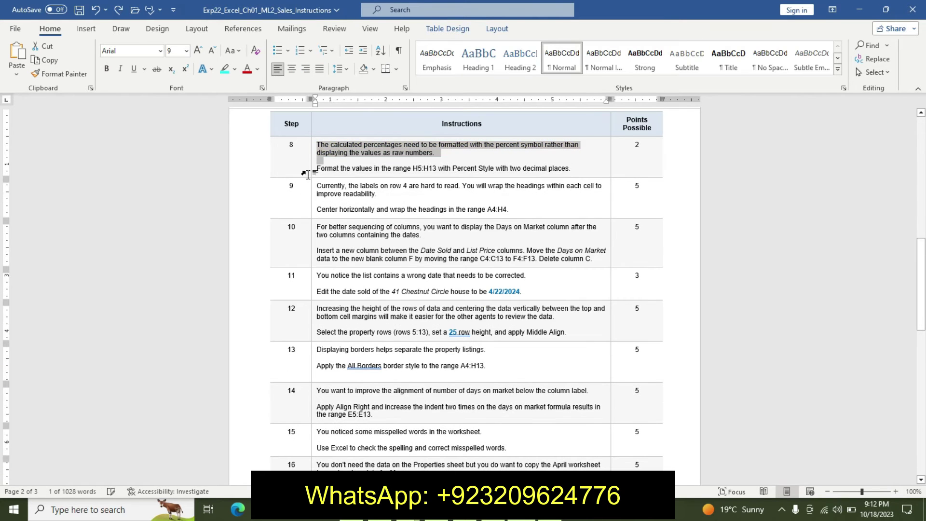
- Highlight step 9's explanatory paragraph in yellow
triple_click(317, 186)
click(446, 180)
click(437, 192)
- Make step 9's center-and-wrap sentence bold, 16 pt, with turquoise highlight
drag(318, 209, 407, 214)
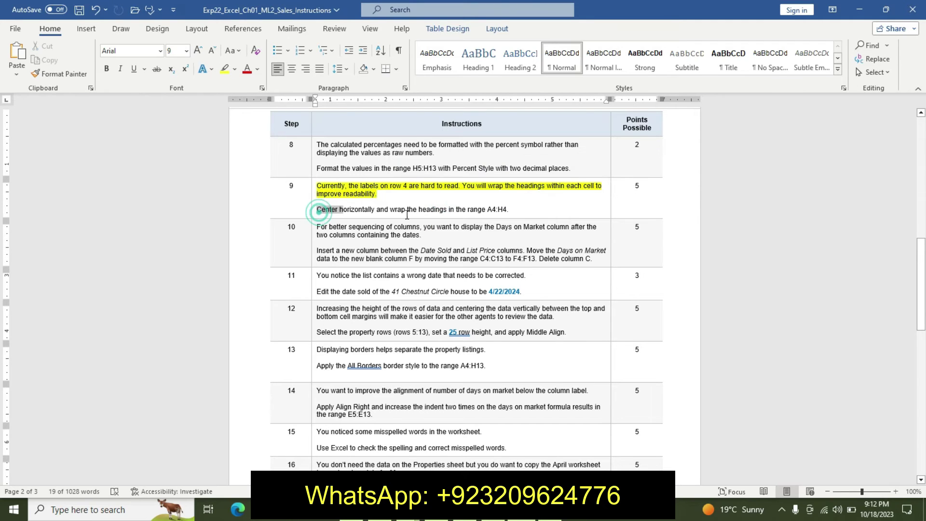
click(508, 214)
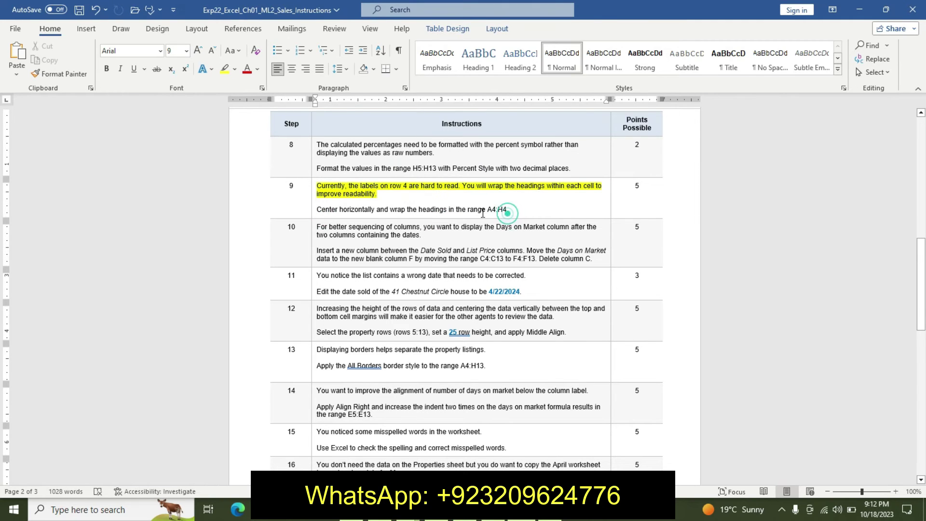
drag(482, 213, 340, 210)
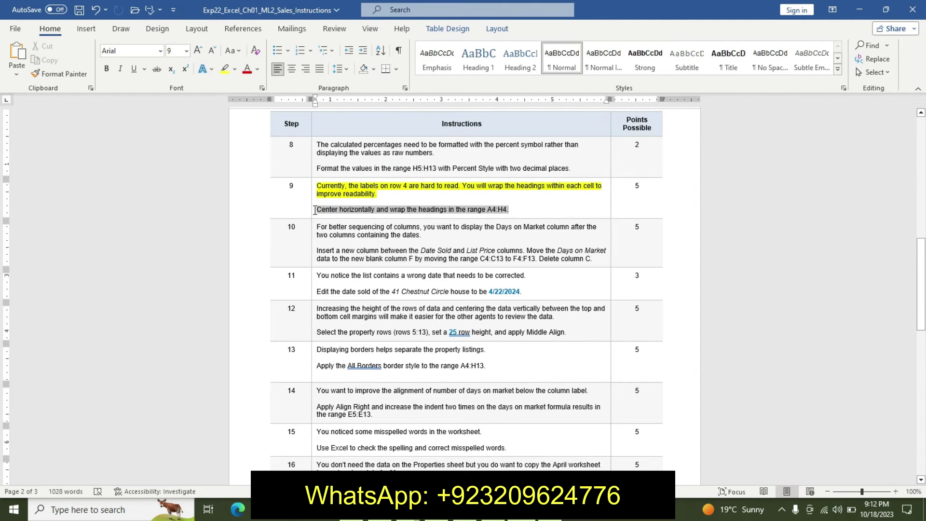
click(380, 174)
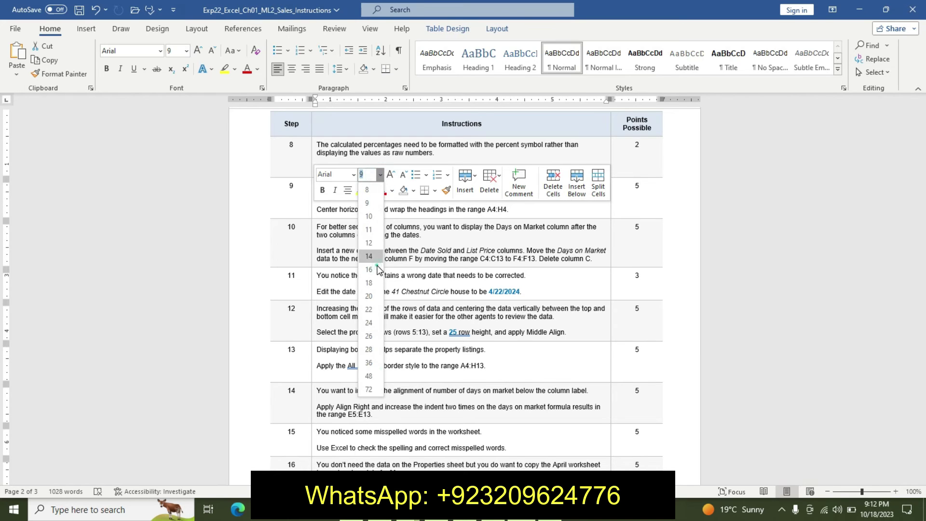
click(370, 269)
click(322, 190)
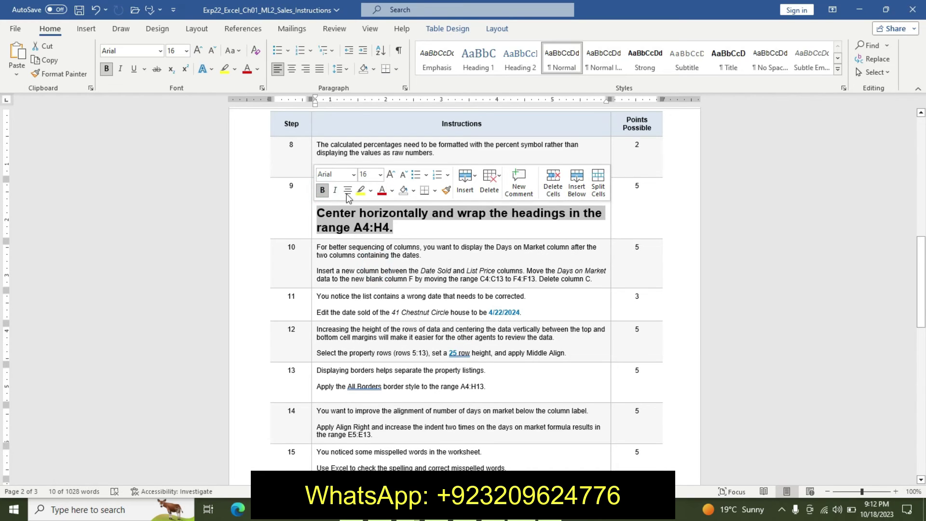
click(371, 190)
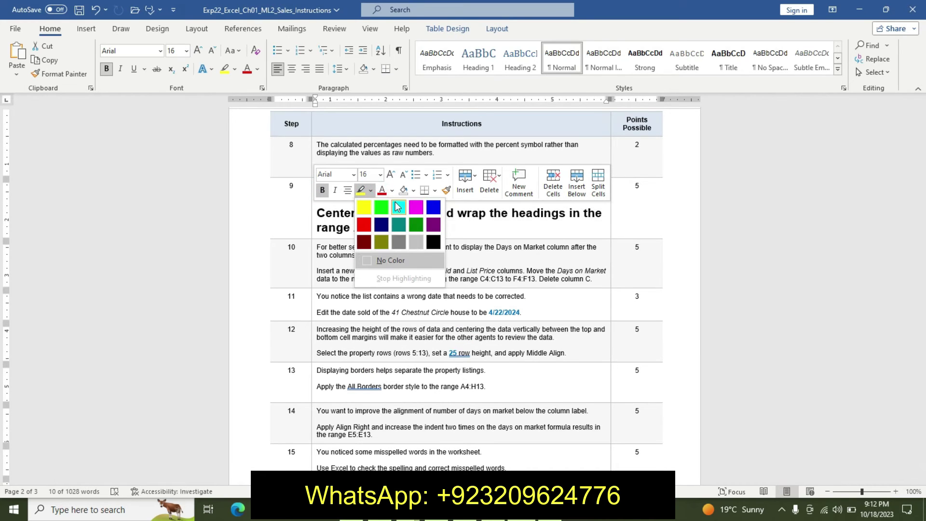
click(396, 201)
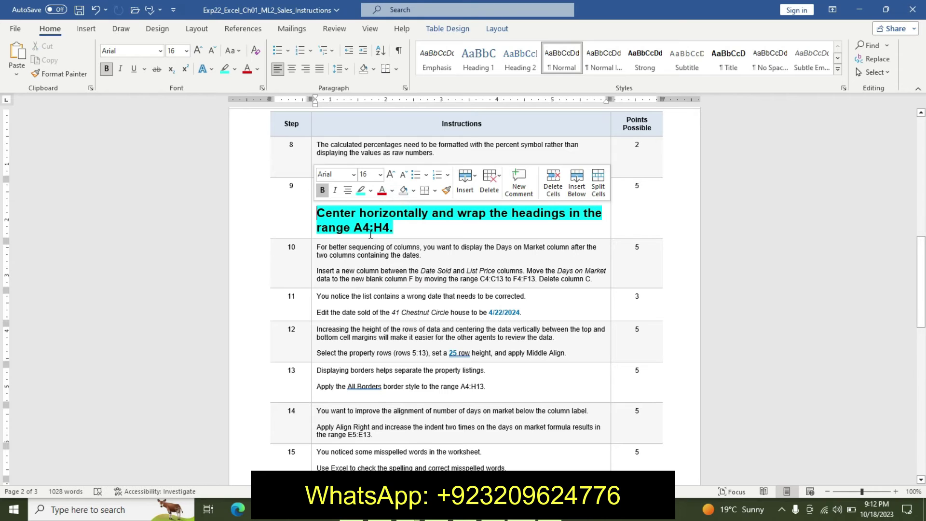
click(393, 228)
- Select the A4:H4 reference and bring up Excel's Name Box
drag(354, 227, 389, 227)
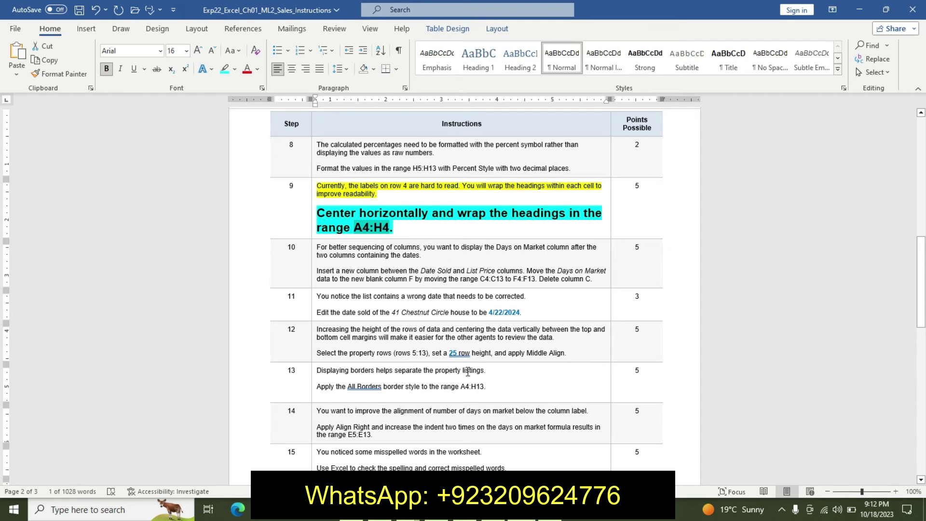
mouse_move(492, 510)
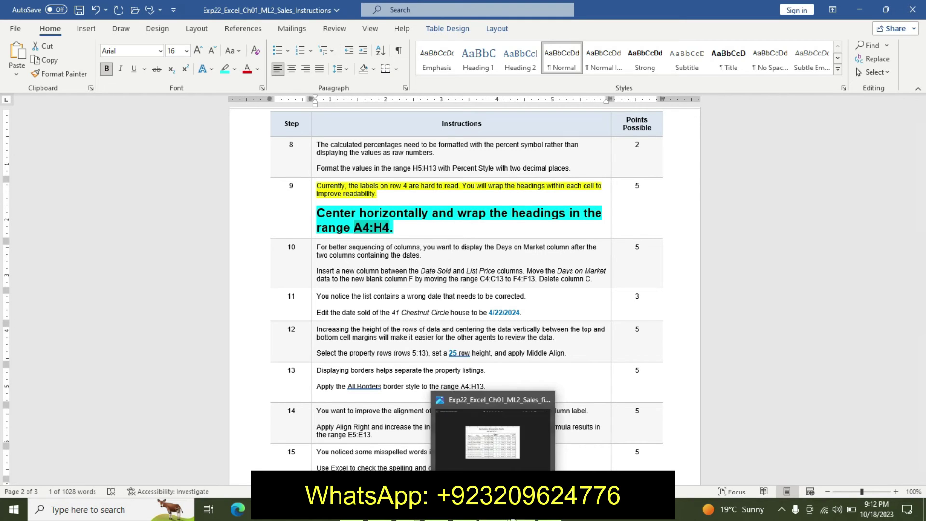
key(alt+Tab)
click(29, 107)
- Select A4:H4 and apply Center and Wrap Text to the row 4 headings
key(BackSpace)
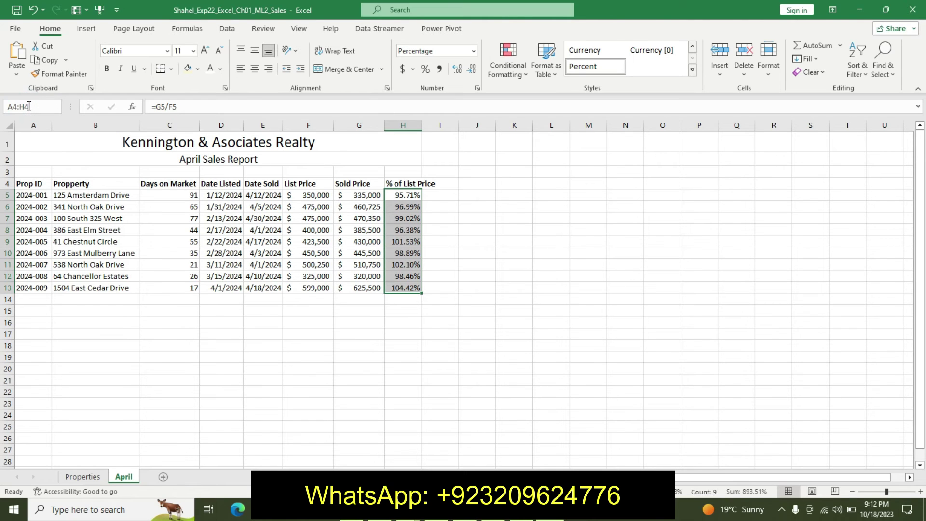
key(Return)
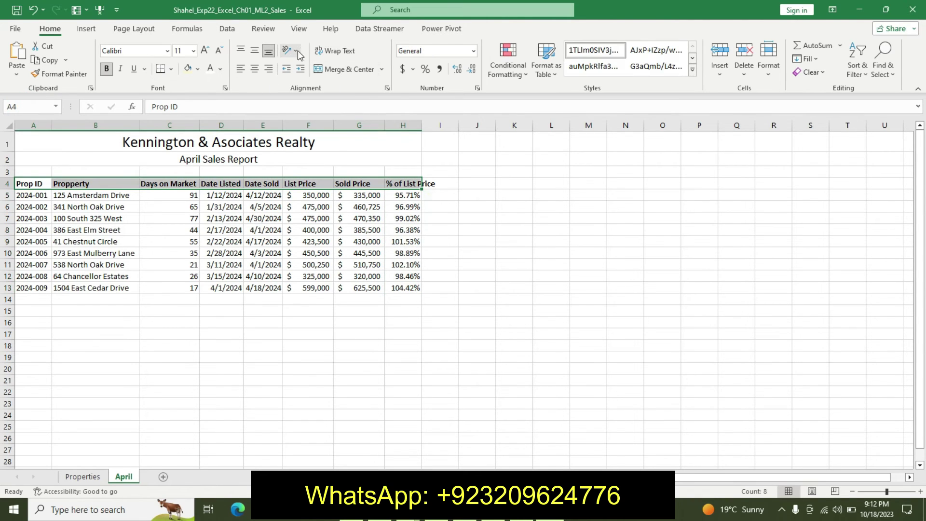
click(254, 69)
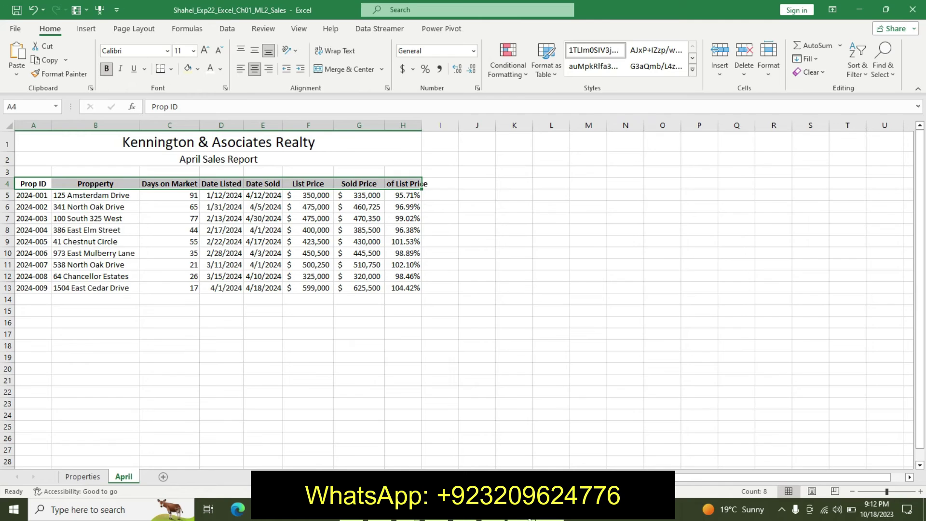
key(alt+Tab)
key(alt+Tab)
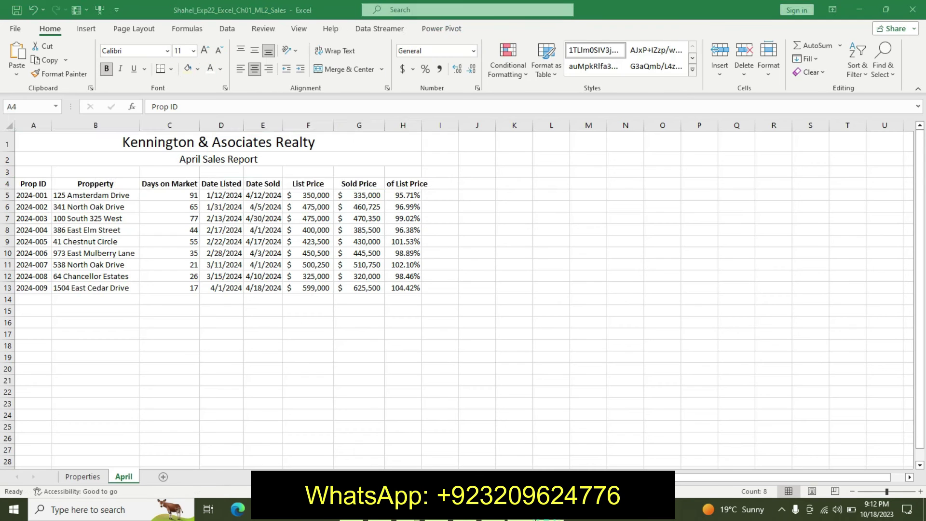
click(337, 50)
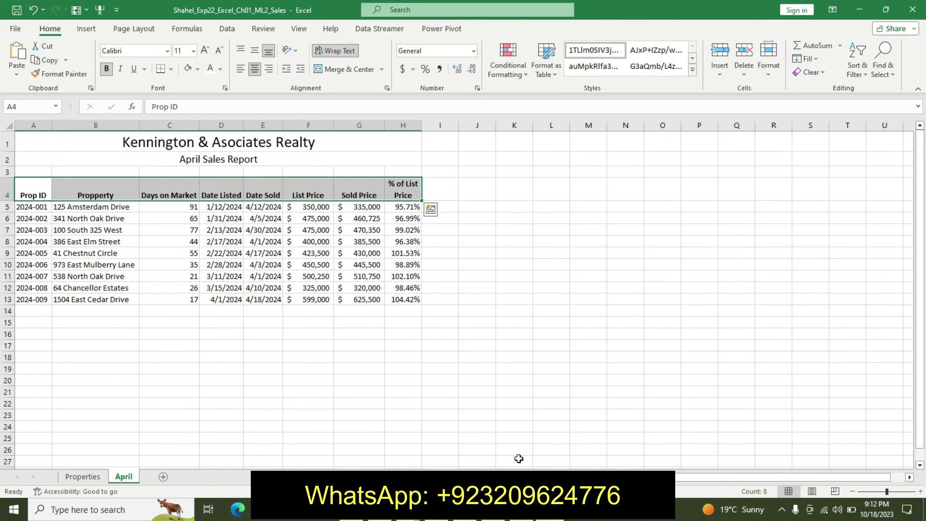
click(530, 510)
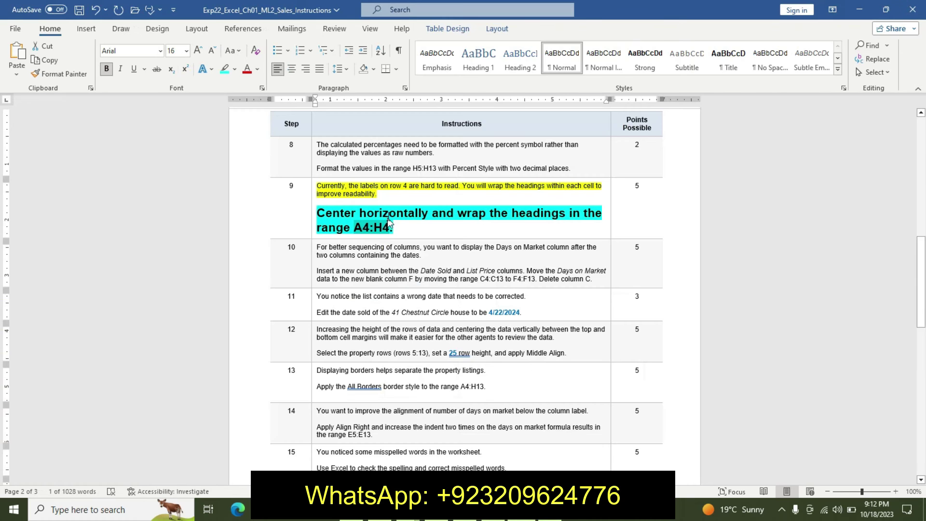
- Undo step 9's markup and highlight step 10's explanatory paragraph yellow
key(ctrl+z)
key(ctrl+z)
key(ctrl+z)
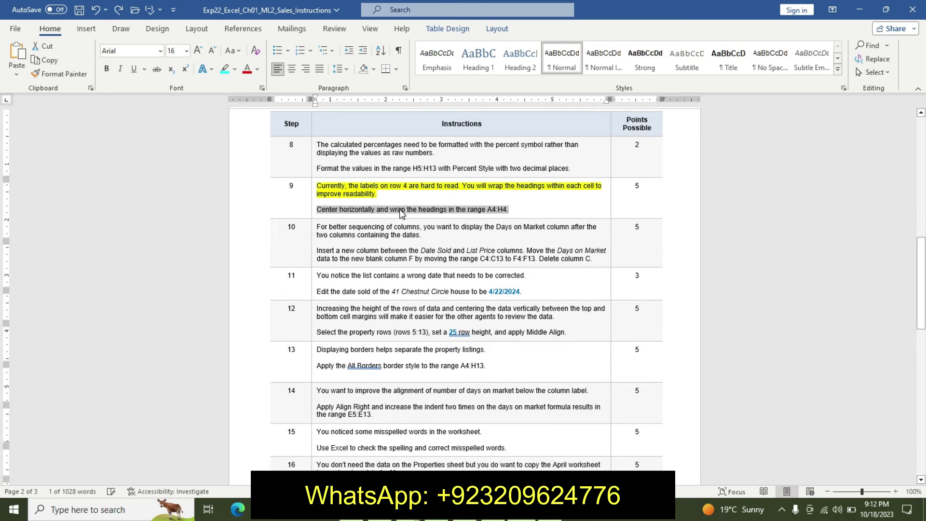
key(ctrl+z)
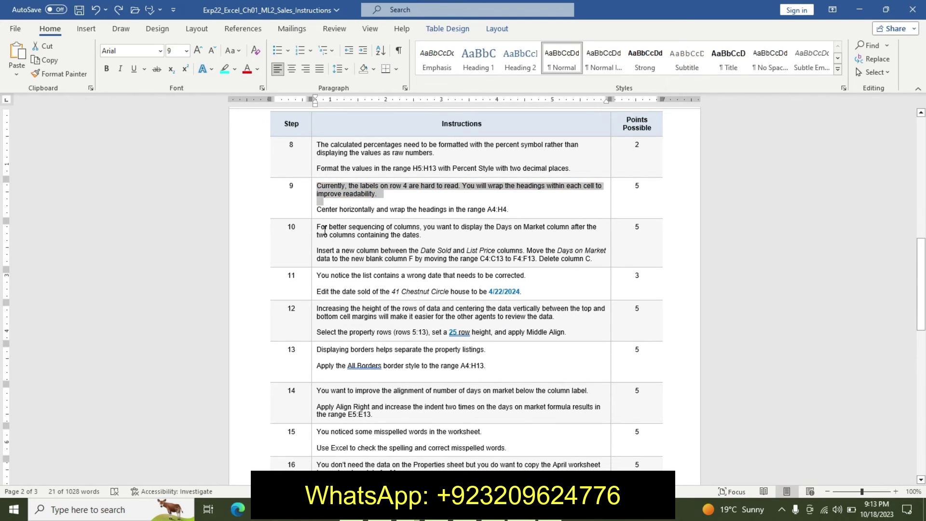
drag(317, 228, 427, 237)
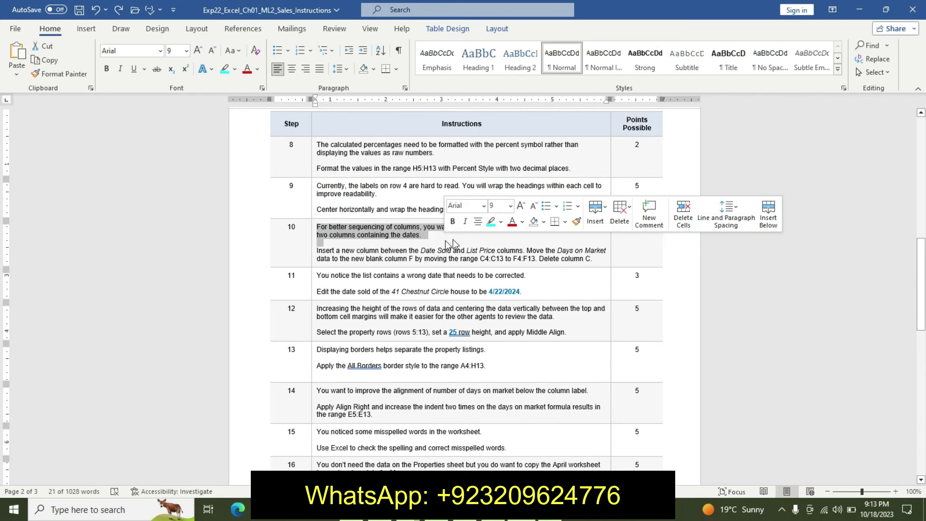
click(501, 221)
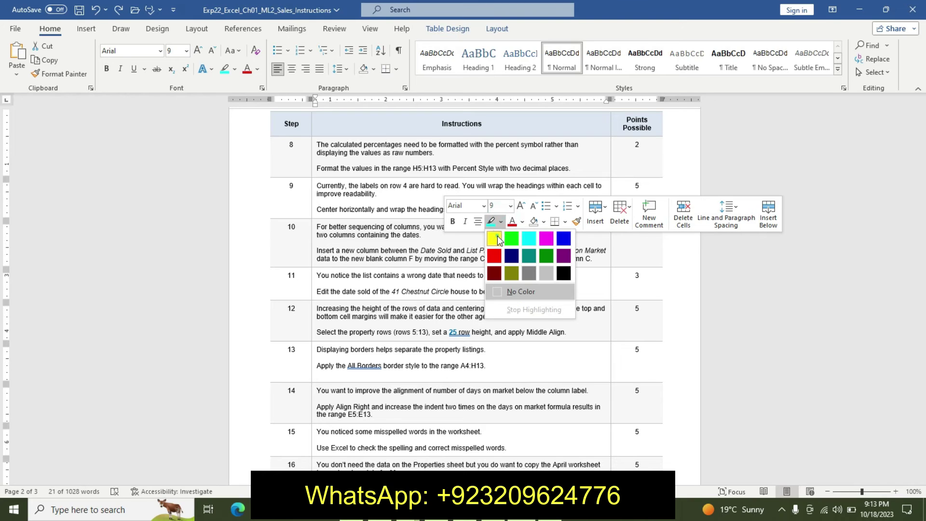
click(498, 240)
- Make step 10's column-move instructions bold, 12 pt, with turquoise highlight
drag(317, 251, 587, 260)
click(659, 224)
click(648, 293)
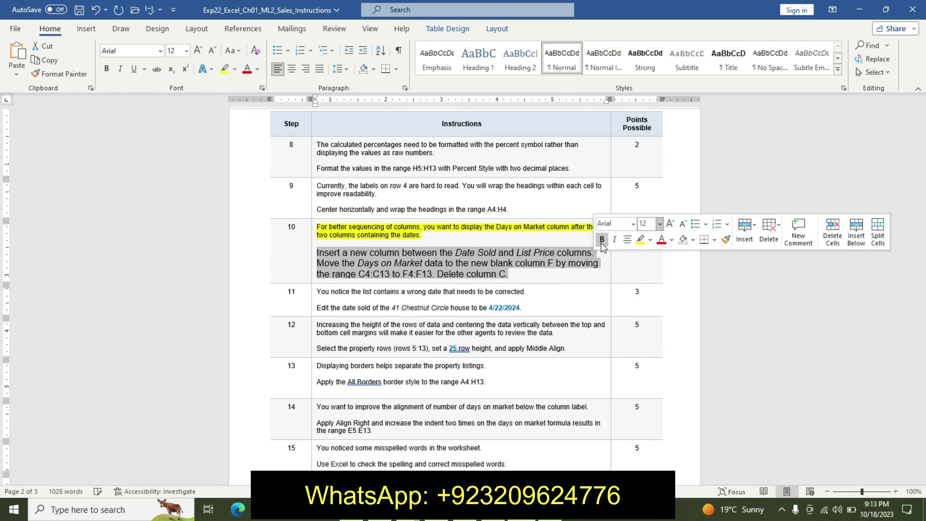
click(602, 239)
click(651, 240)
click(678, 254)
click(531, 272)
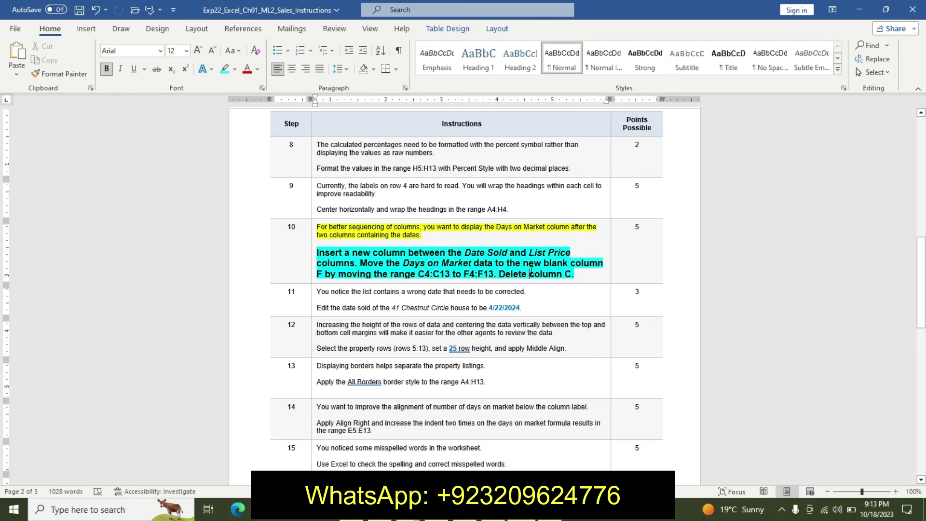
- Reselect step 10's instruction paragraph and switch to the Excel workbook
triple_click(389, 257)
drag(344, 253, 357, 249)
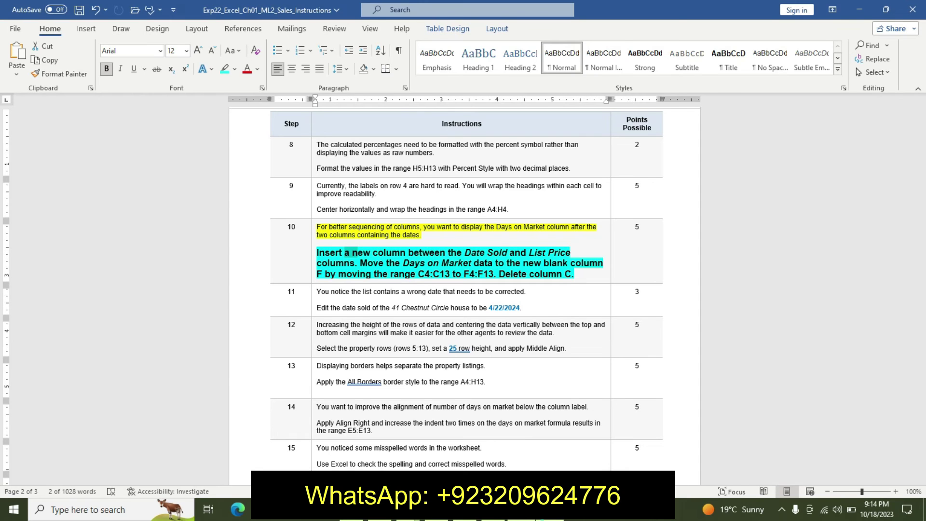
key(alt+Tab)
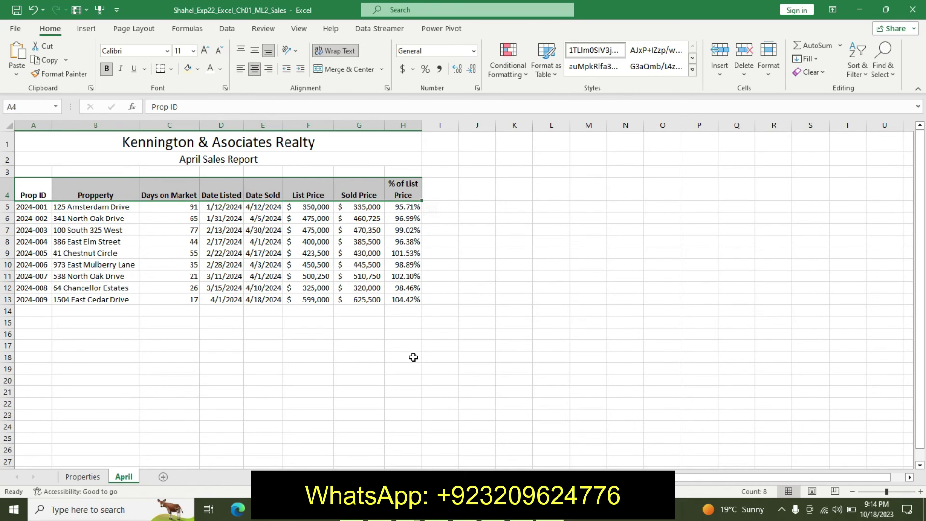
- Insert a blank column at F, just before List Price, then switch back to the Word instructions
key(alt+Tab)
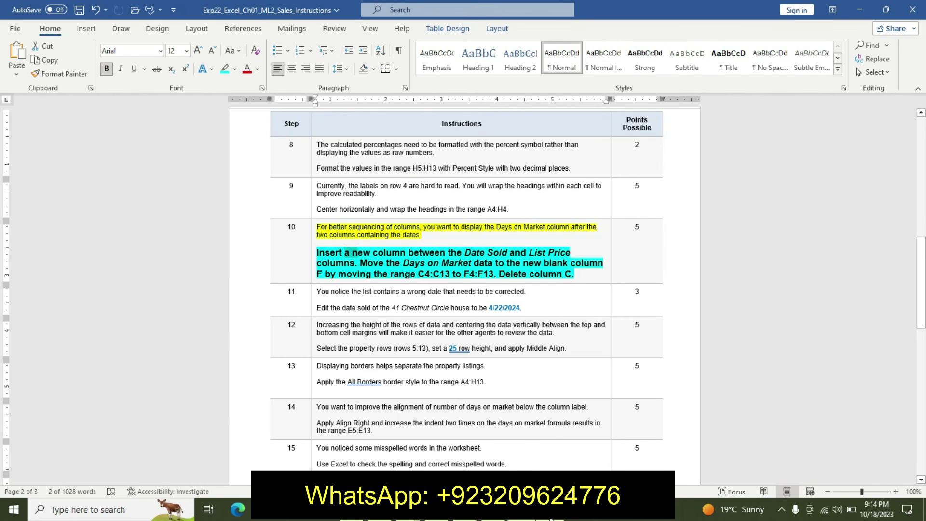
click(552, 512)
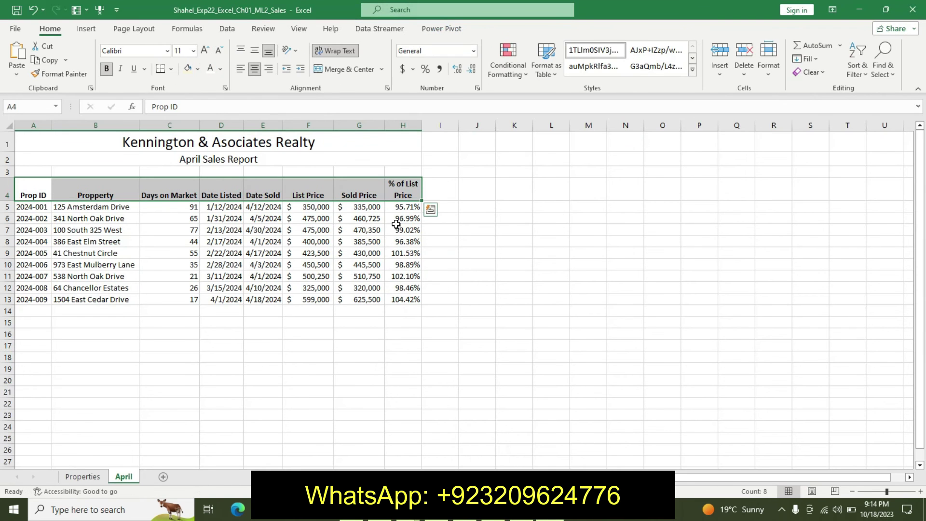
click(293, 122)
right_click(295, 125)
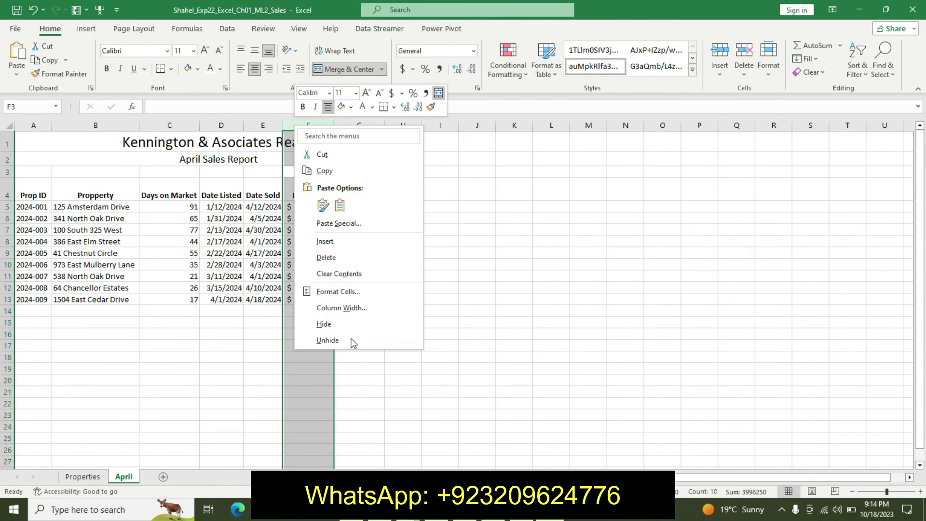
click(327, 258)
click(303, 189)
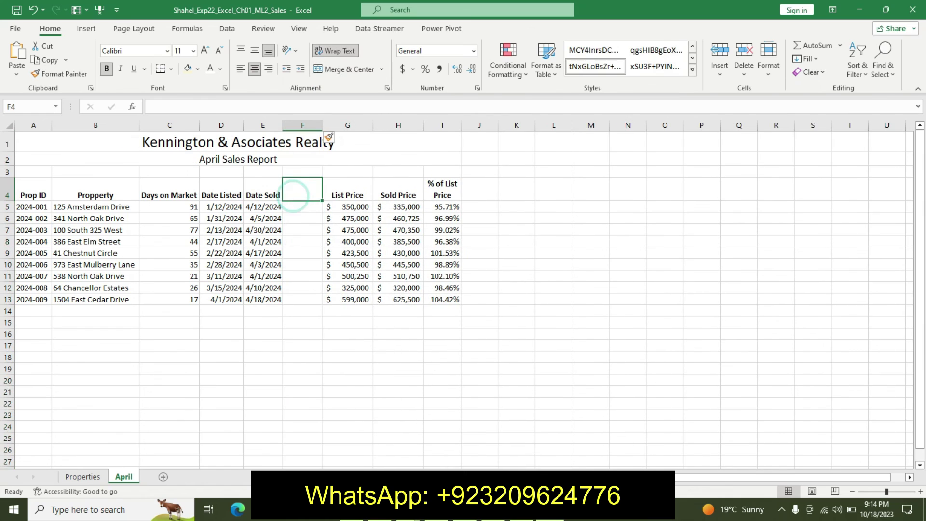
key(alt+Tab)
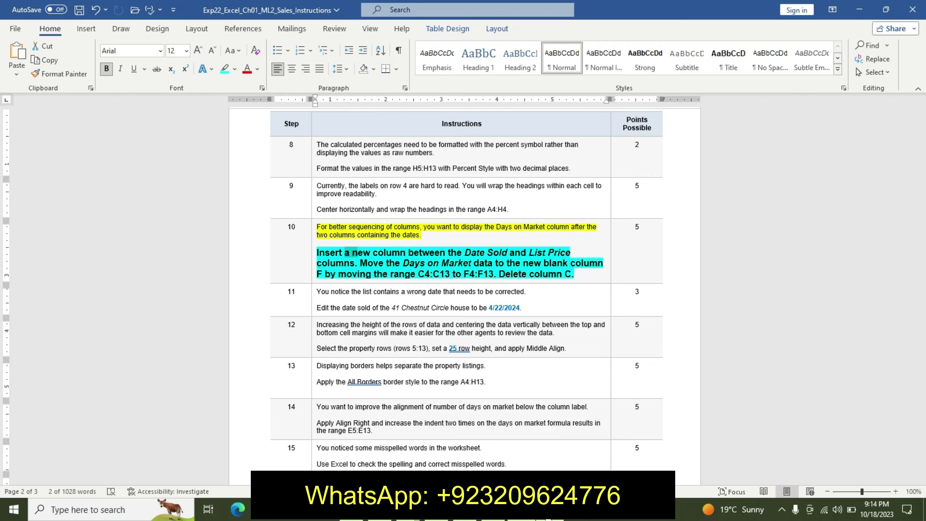
mouse_move(549, 510)
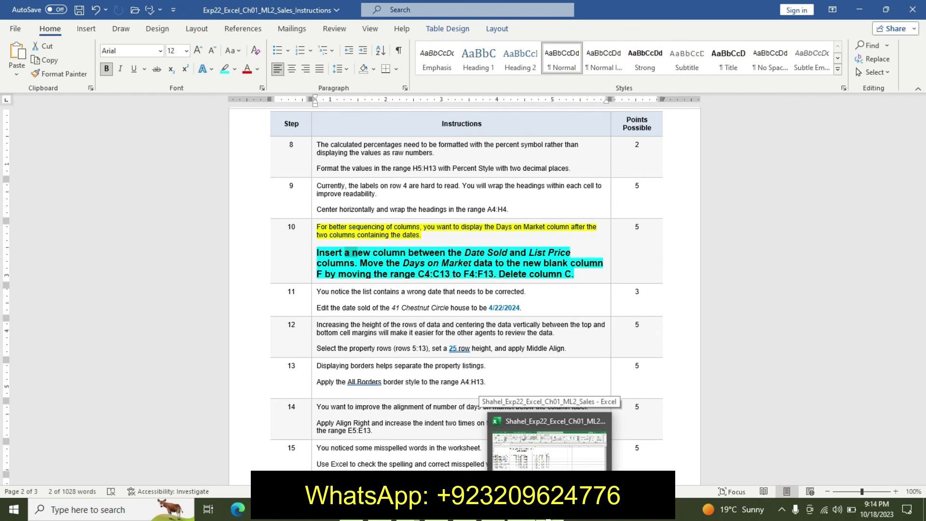
- Copy the Days on Market data into F4:F13, then undo that mistaken paste
click(549, 441)
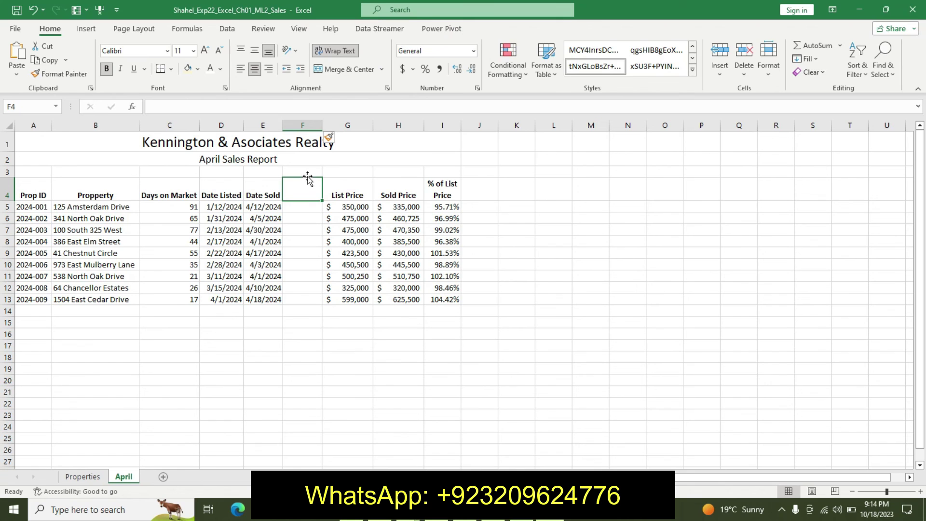
drag(161, 171, 169, 299)
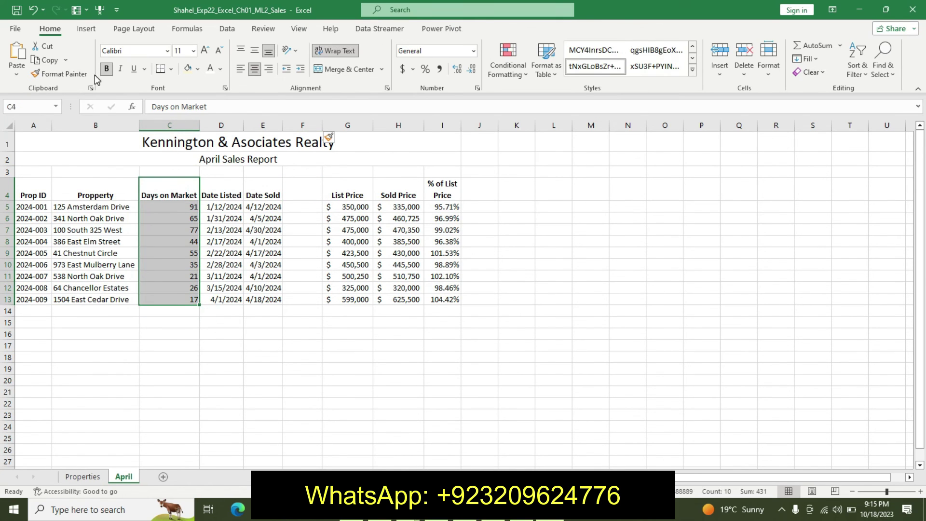
click(47, 59)
drag(302, 186, 303, 299)
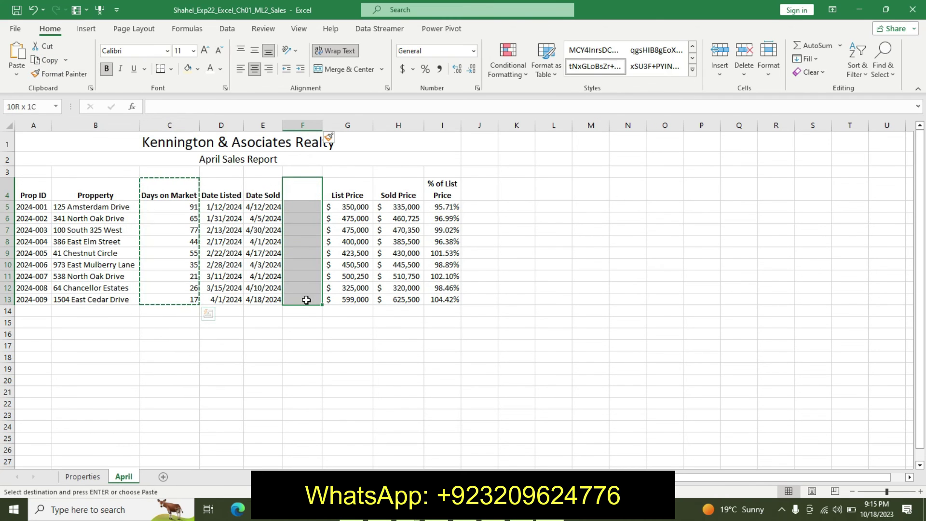
click(17, 52)
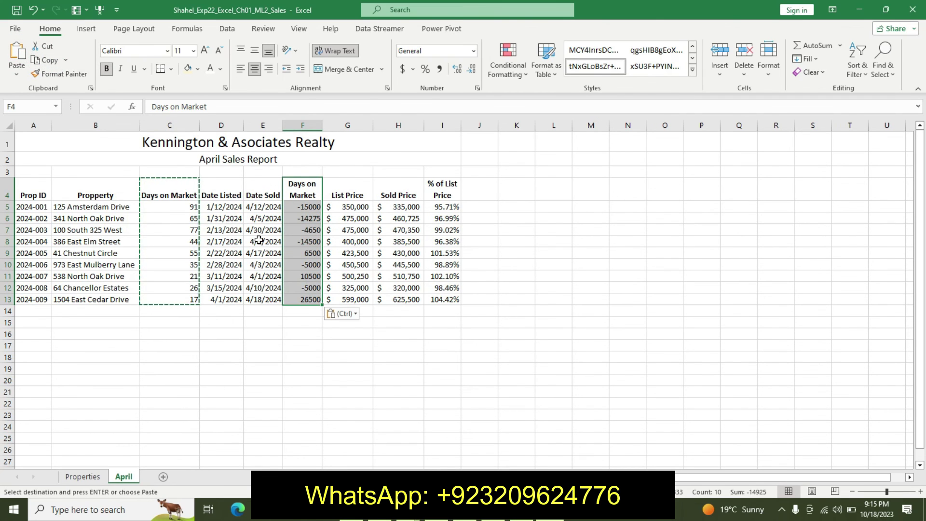
click(357, 320)
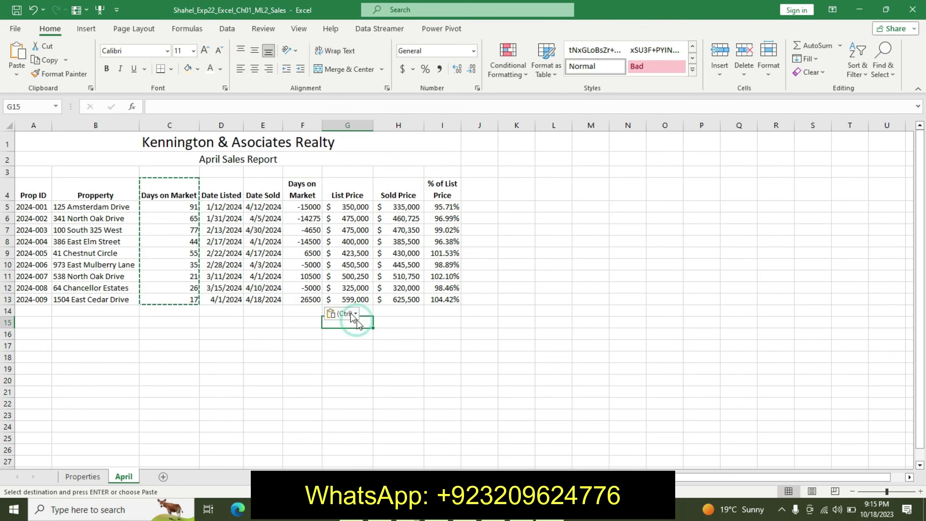
key(ctrl+z)
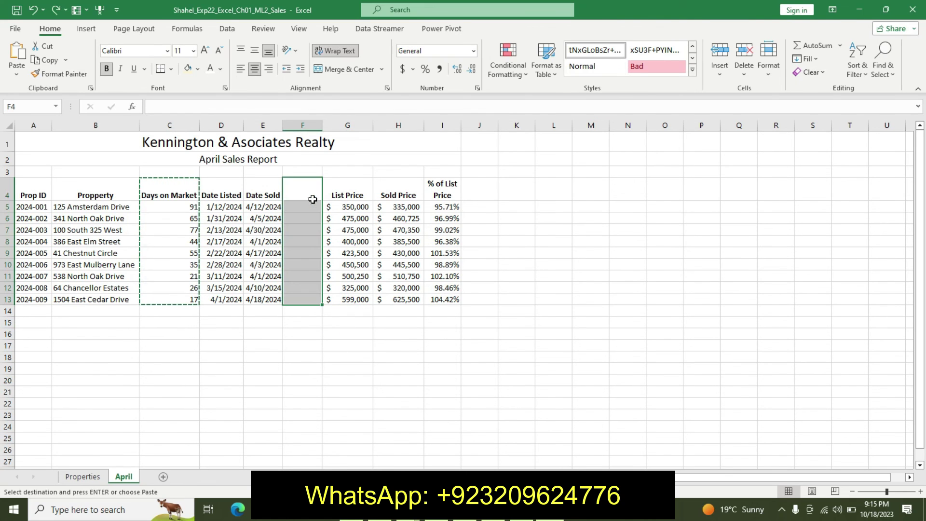
- Cut the Days on Market values from C4:C13 and paste them starting at F4
click(48, 61)
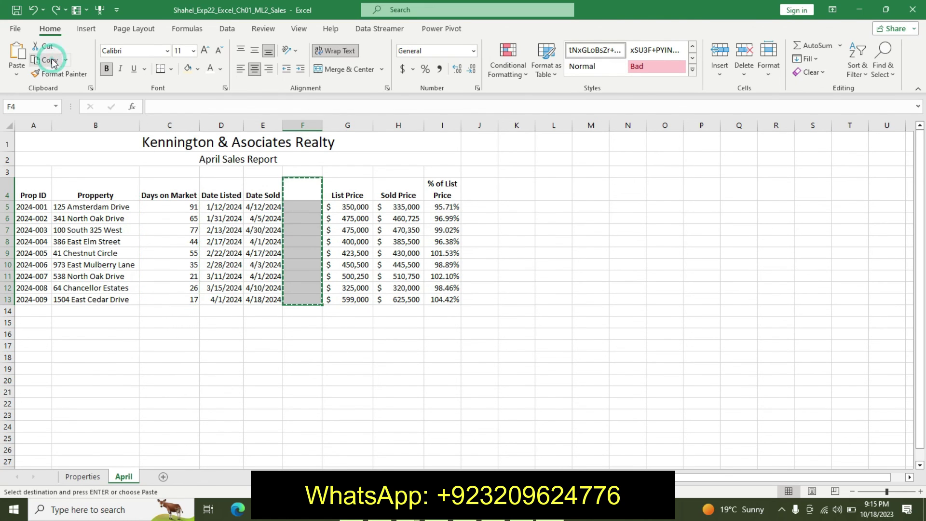
drag(164, 196, 162, 297)
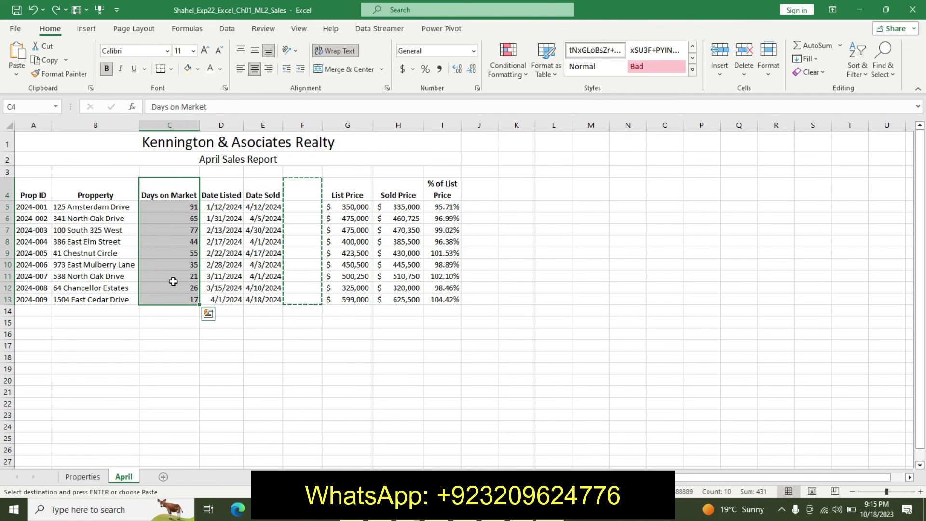
click(49, 59)
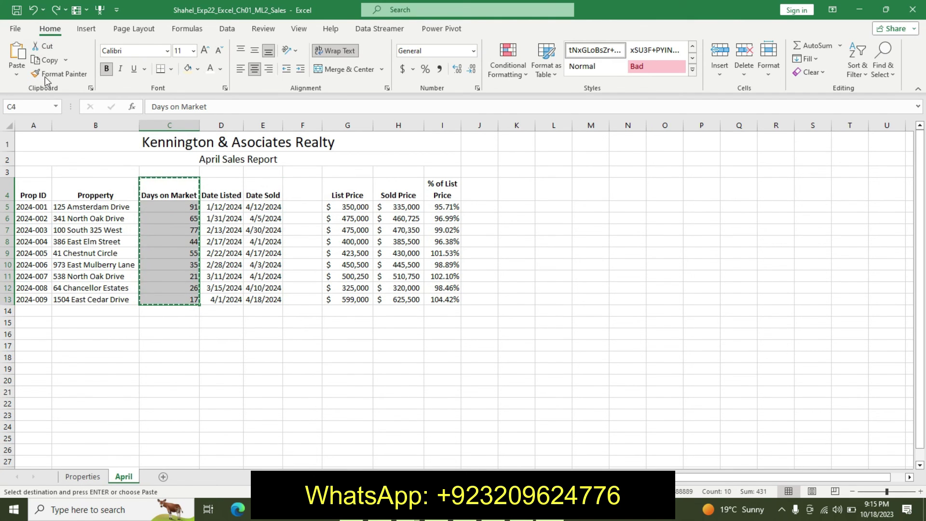
drag(291, 187, 315, 300)
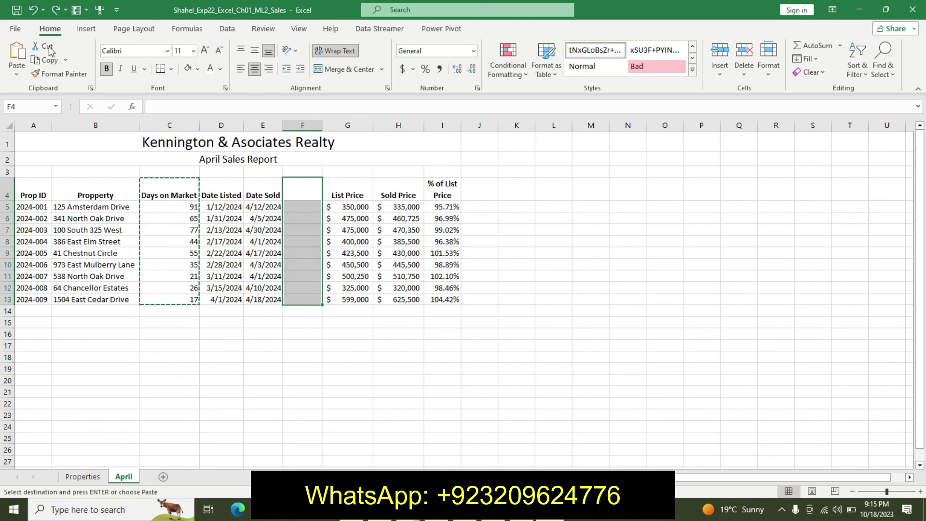
click(24, 55)
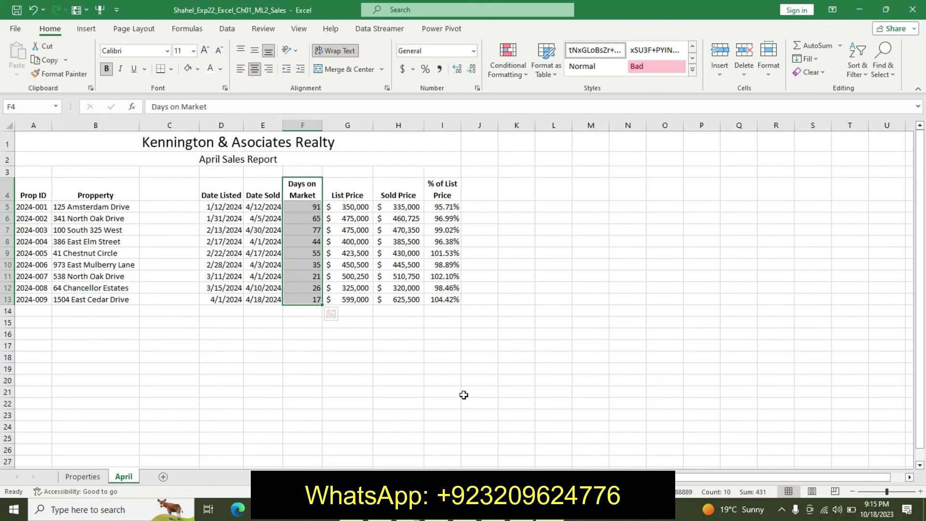
- Delete the empty column C so Days on Market lands in column E, then return to Word
key(alt+Tab)
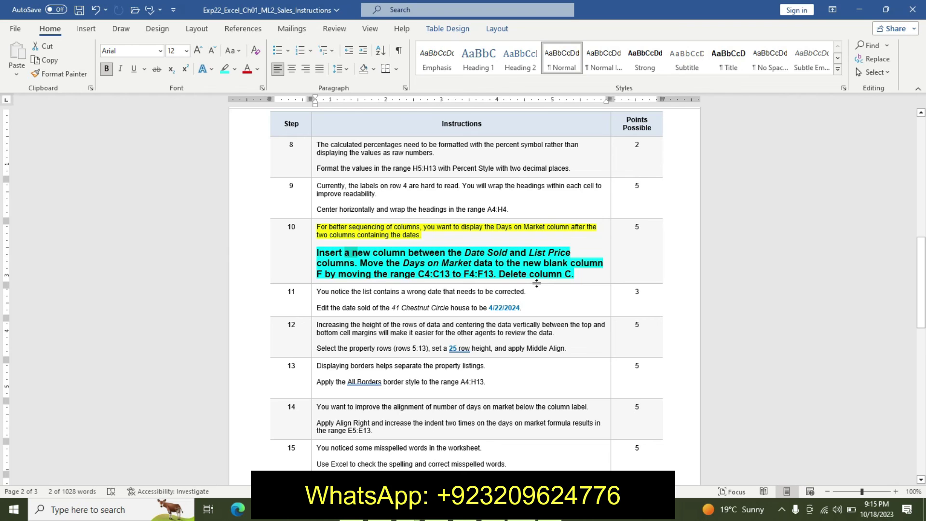
key(alt+Tab)
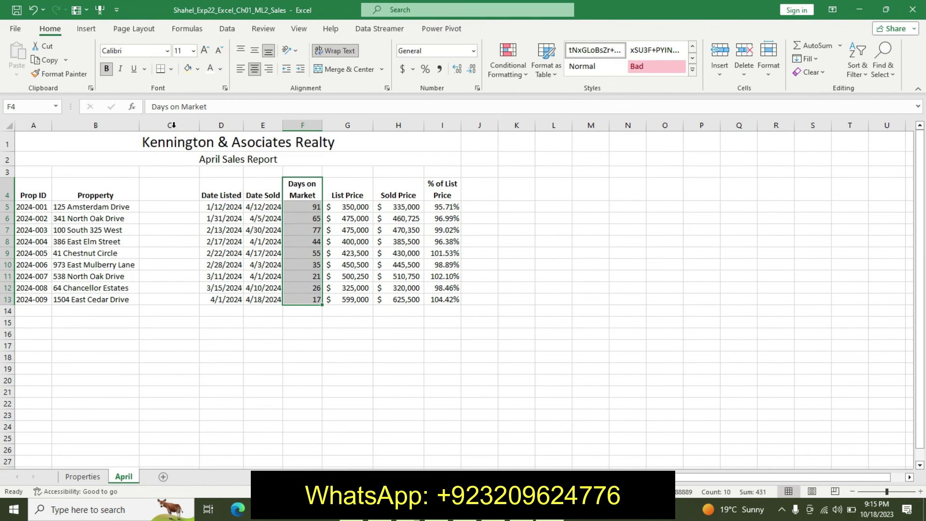
click(174, 126)
right_click(174, 125)
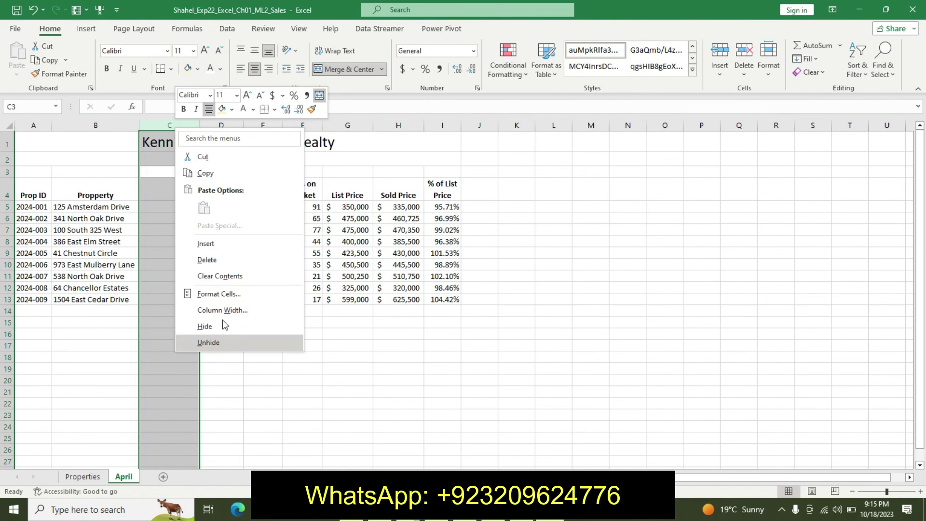
click(213, 259)
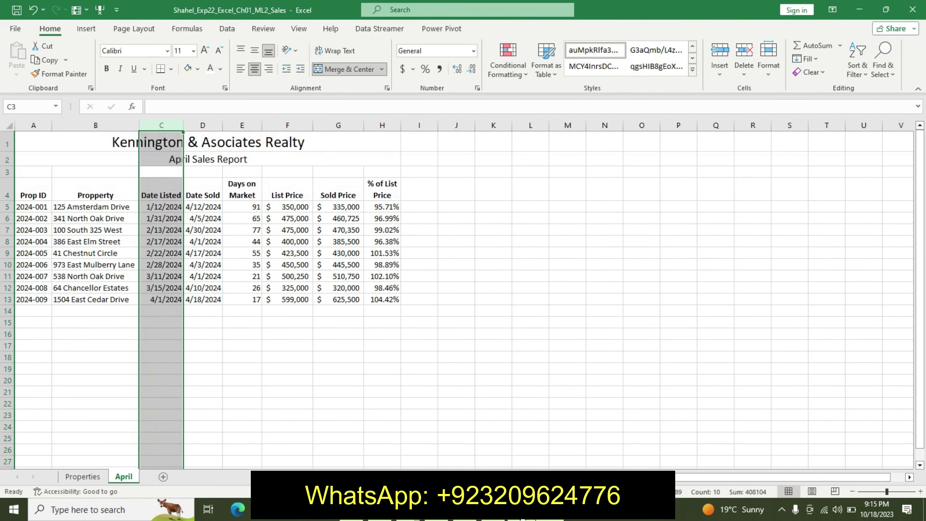
key(alt+Tab)
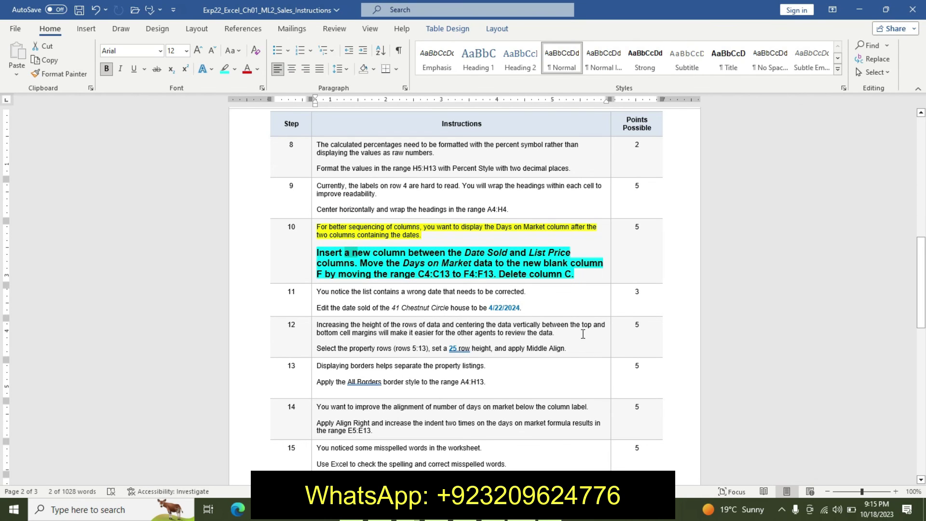
- Undo the enlarged formatting on step 10 in Word, scroll to the top, and return to Excel
key(ctrl+z)
key(ctrl+z)
key(ctrl+z)
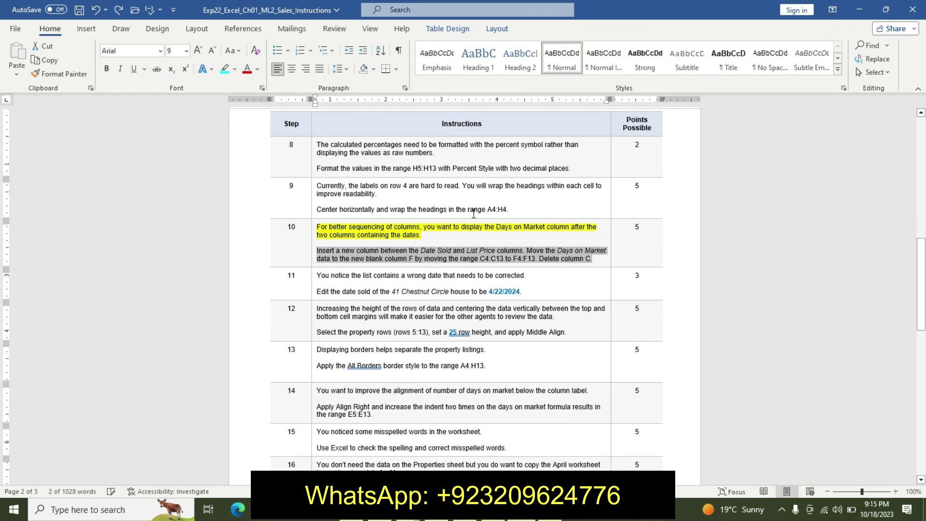
key(ctrl+z)
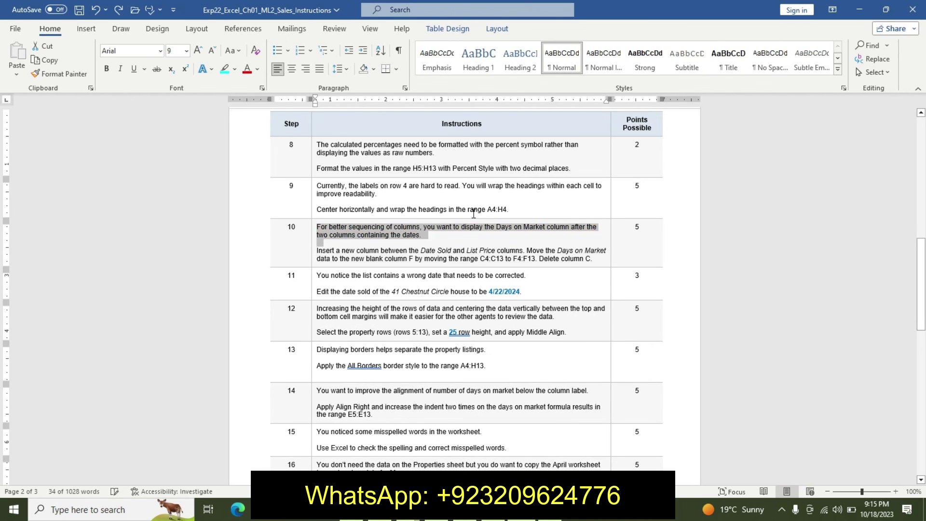
click(764, 290)
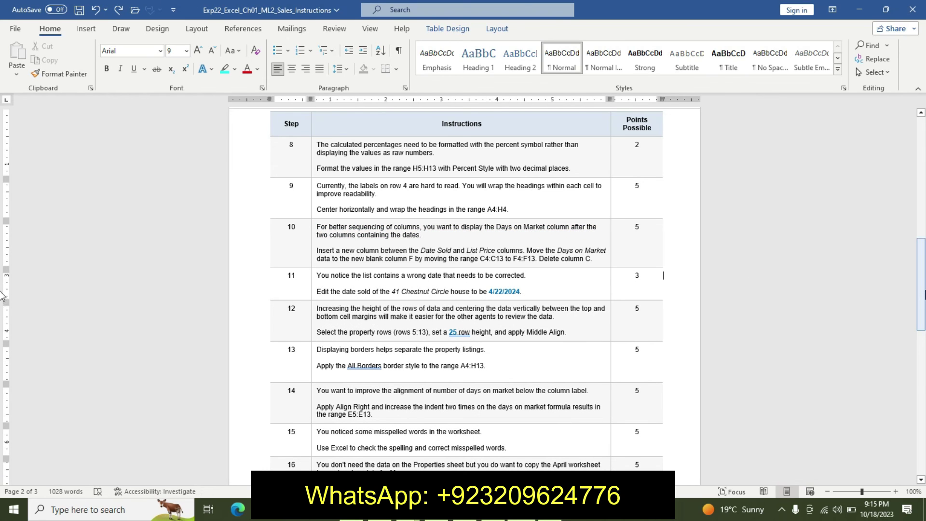
drag(921, 299, 921, 176)
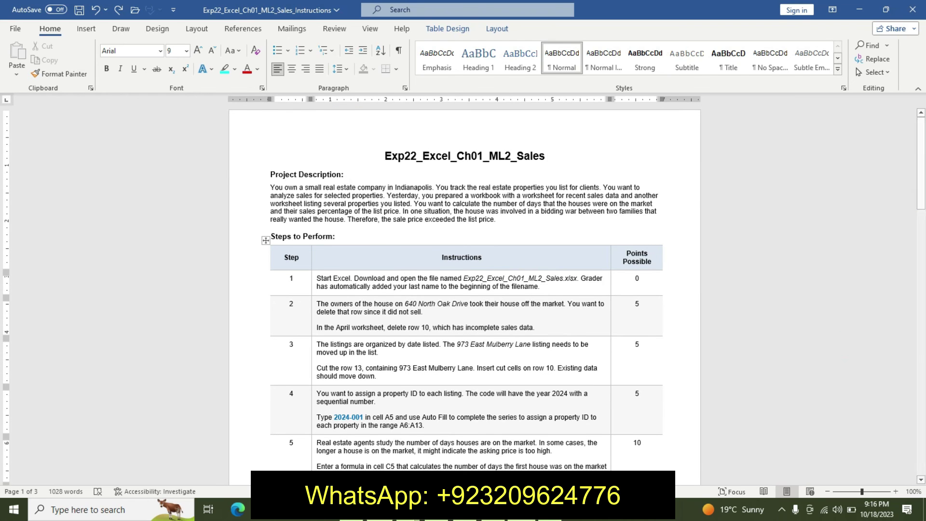
key(alt+Tab)
click(393, 343)
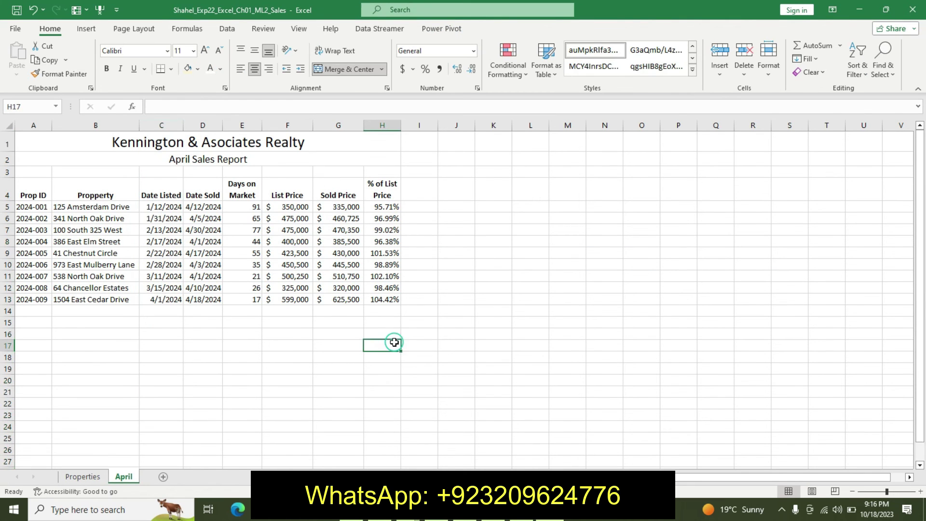